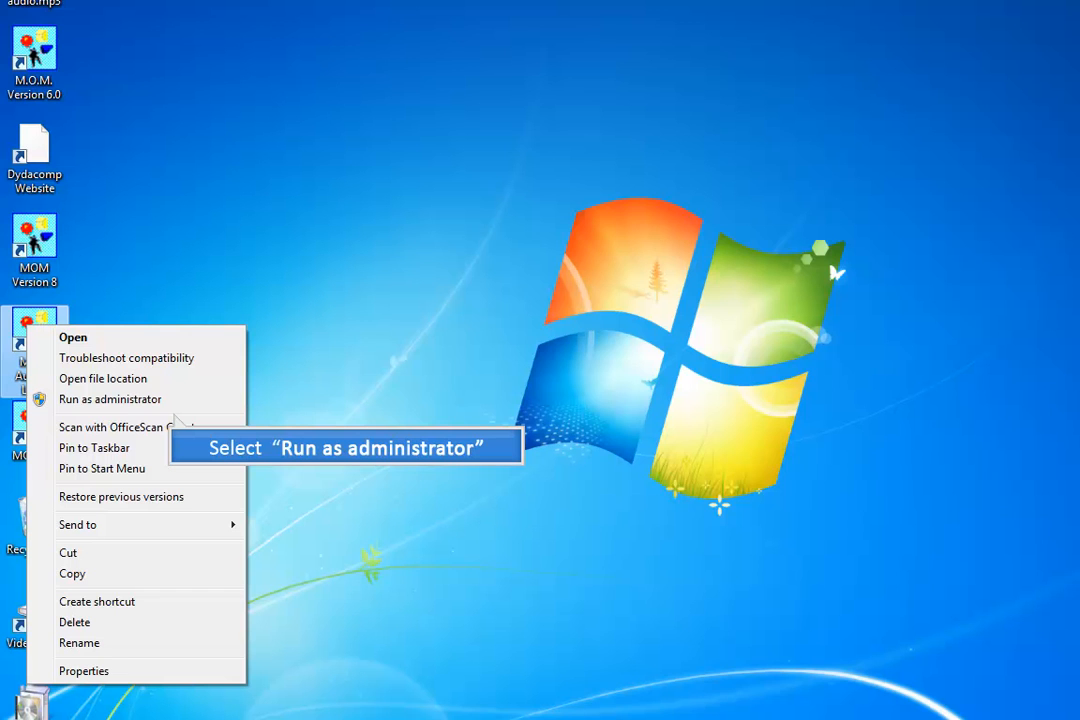
Start M.O.M. Auction Lister with administrator rights and set the MOMlocal folder to C:\MOMLocal8 in the initial setup.
left_click(165, 399)
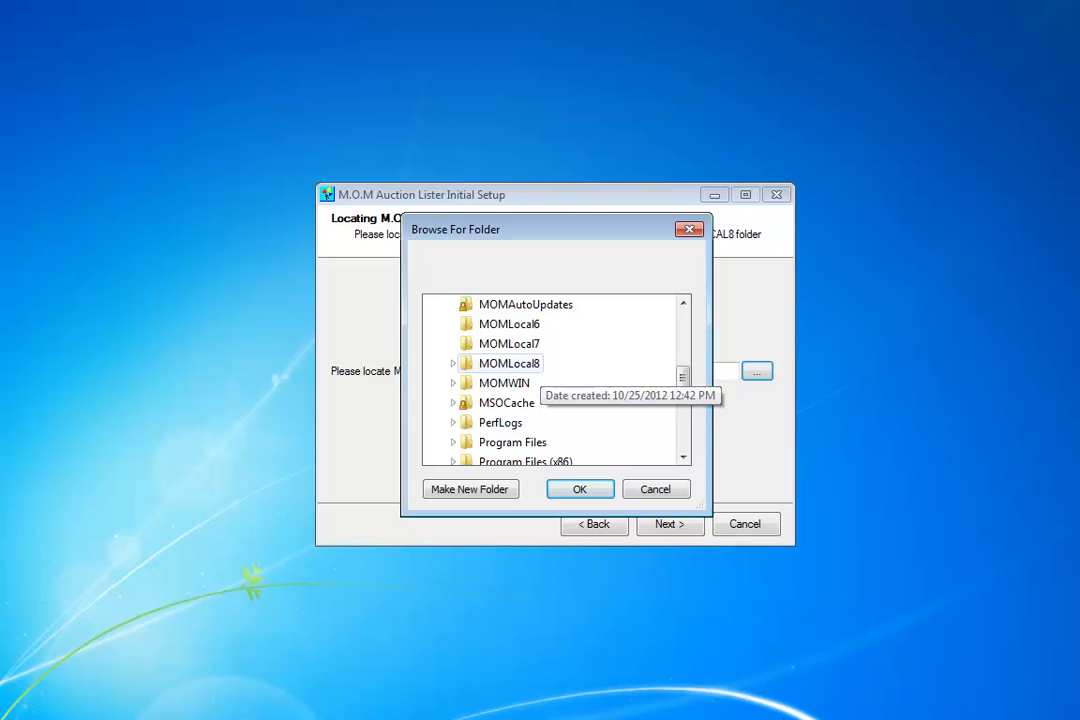
left_click(509, 363)
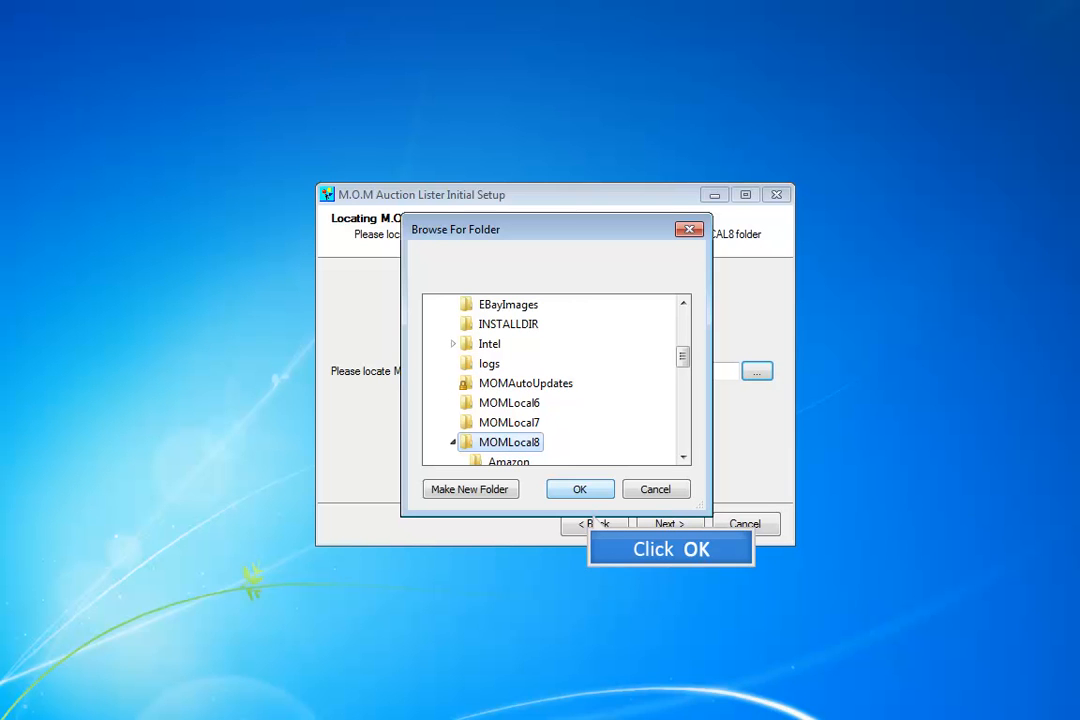
key("Return")
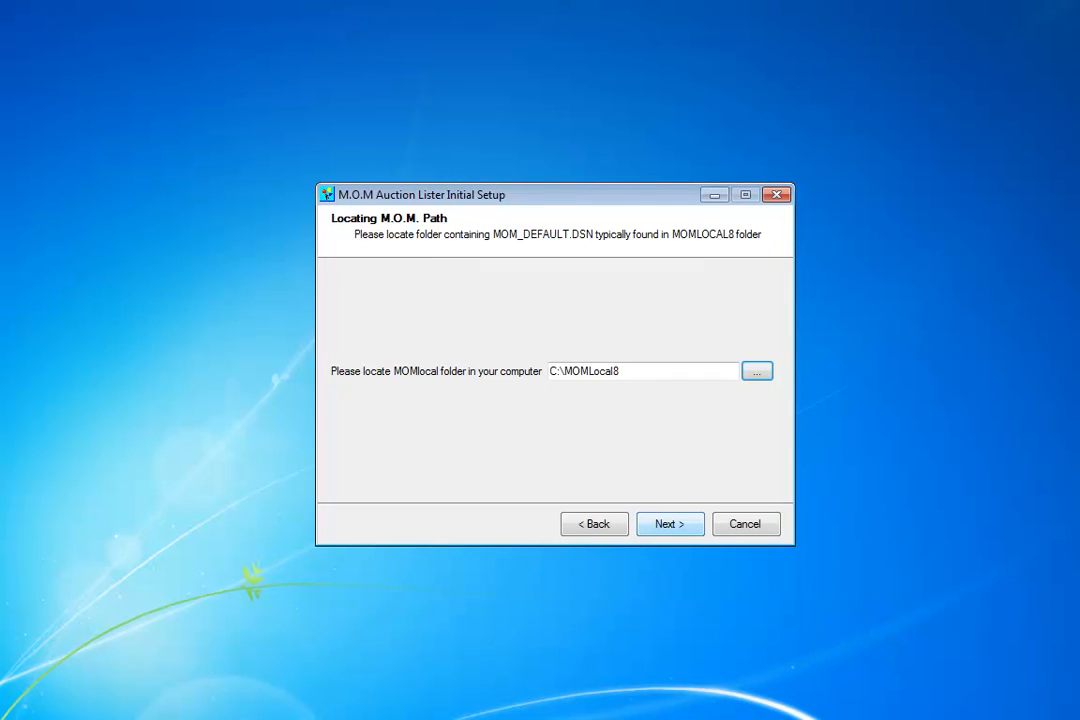
key("Return")
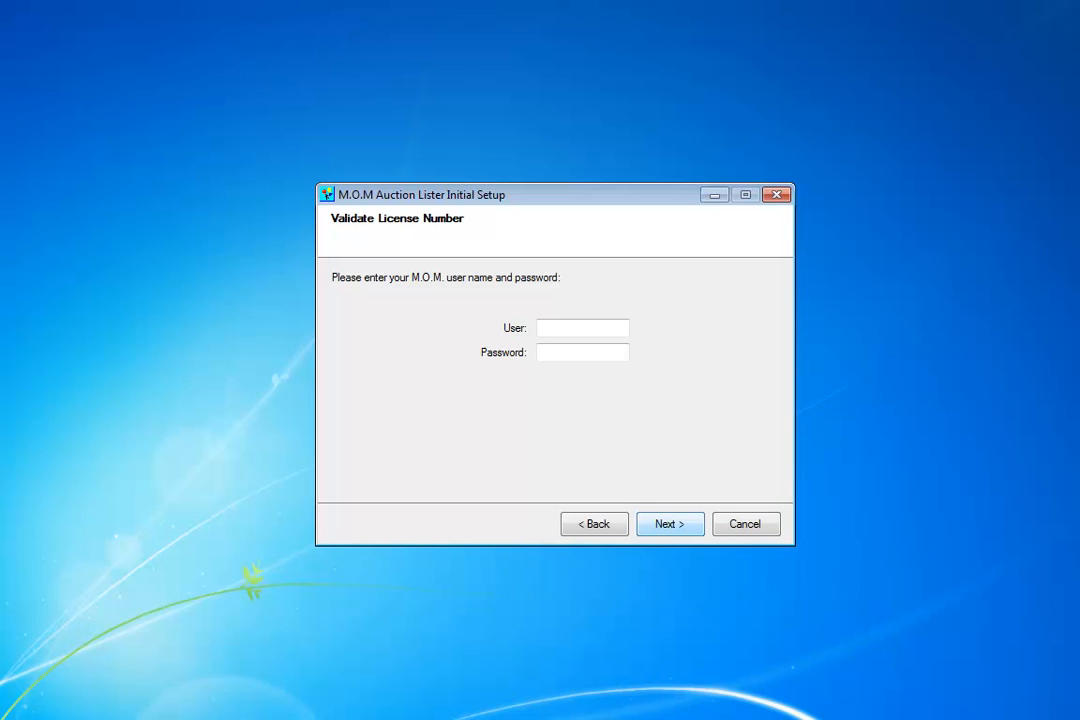
Validate the license with the M.O.M. user PM and select M.O.M. Demo Company for use with Auction Lister.
type("PM")
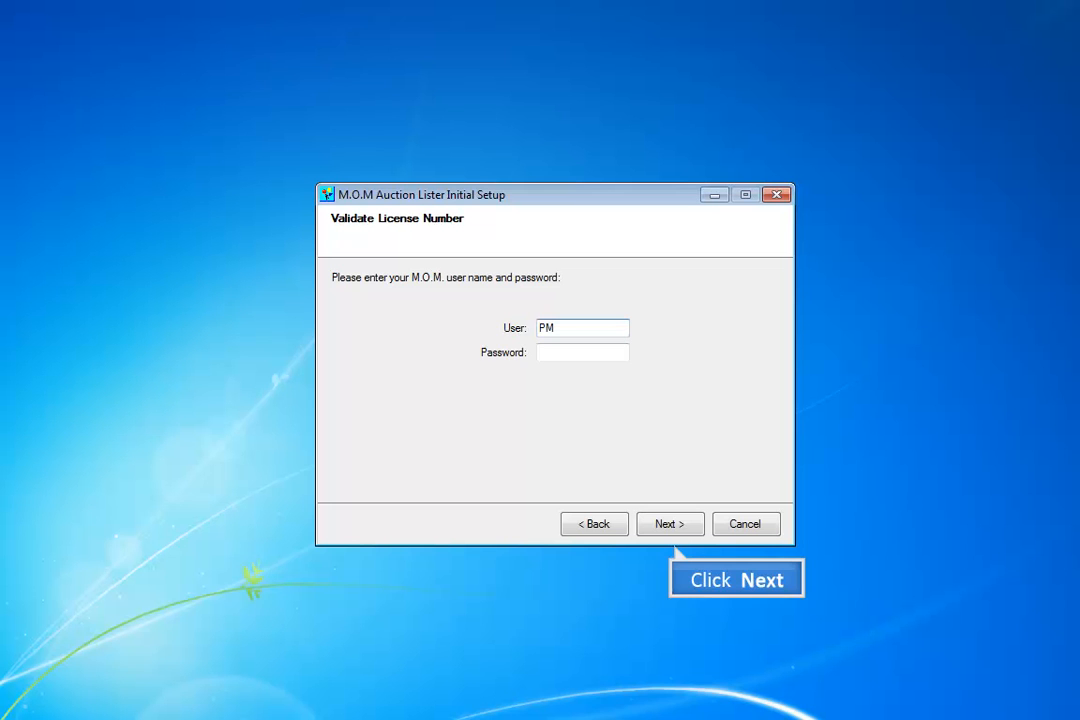
key("Return")
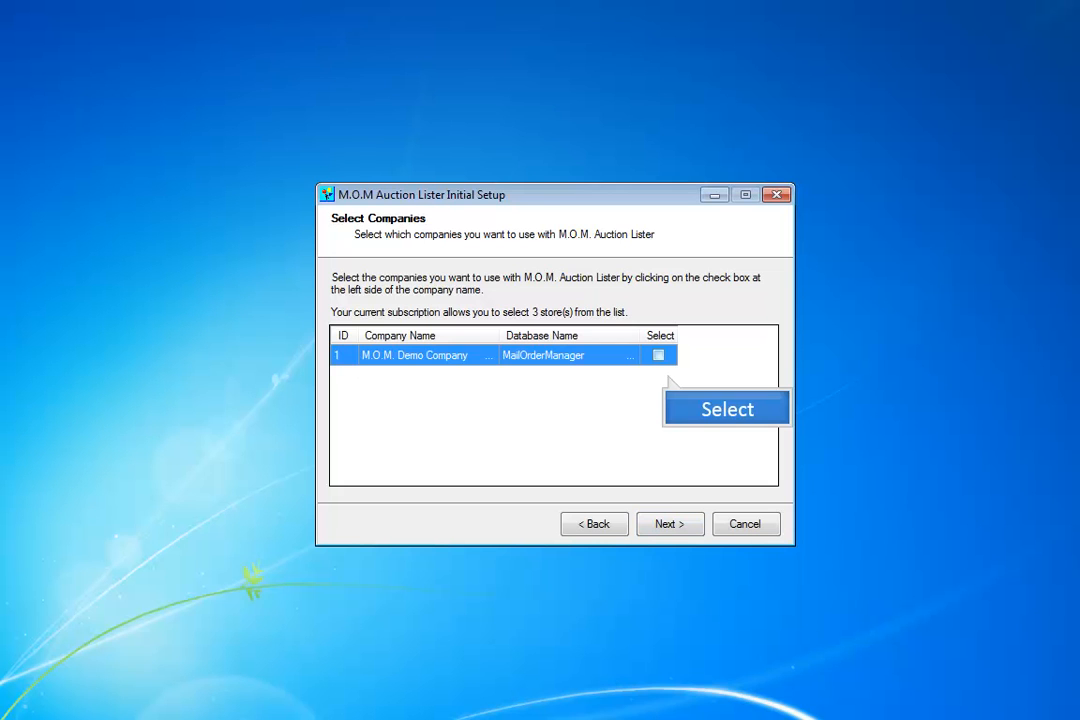
key("space")
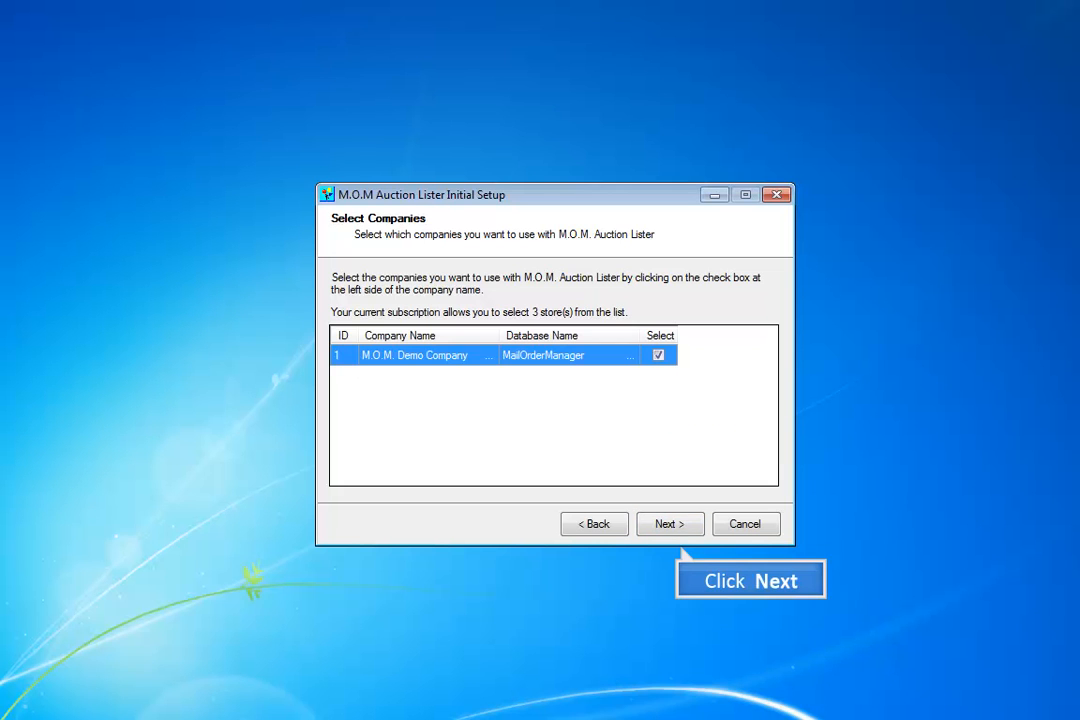
key("Return")
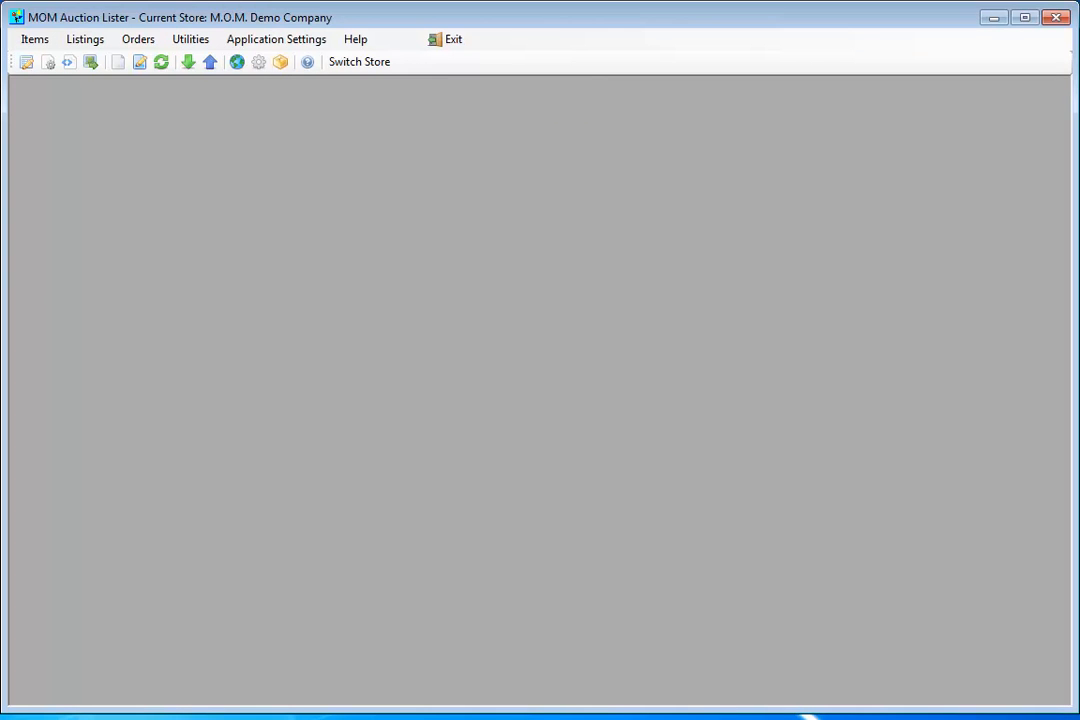
Open the default eBay settings and obtain the eBay user token, acknowledging the user ID, expiry and token notices.
left_click(276, 40)
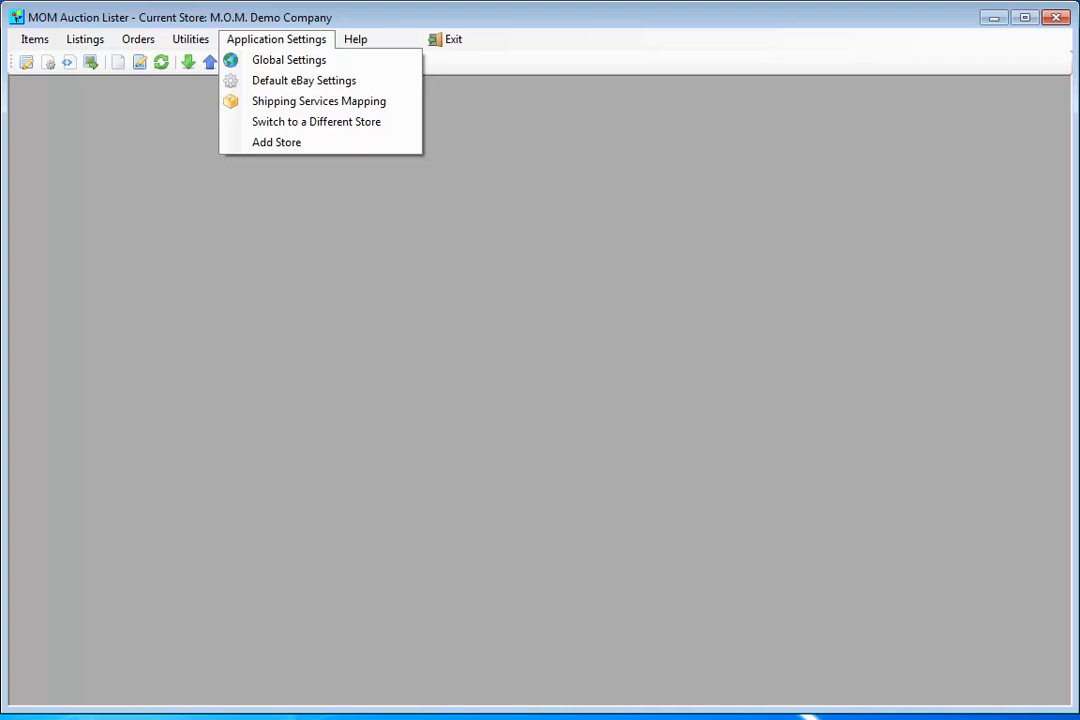
left_click(304, 80)
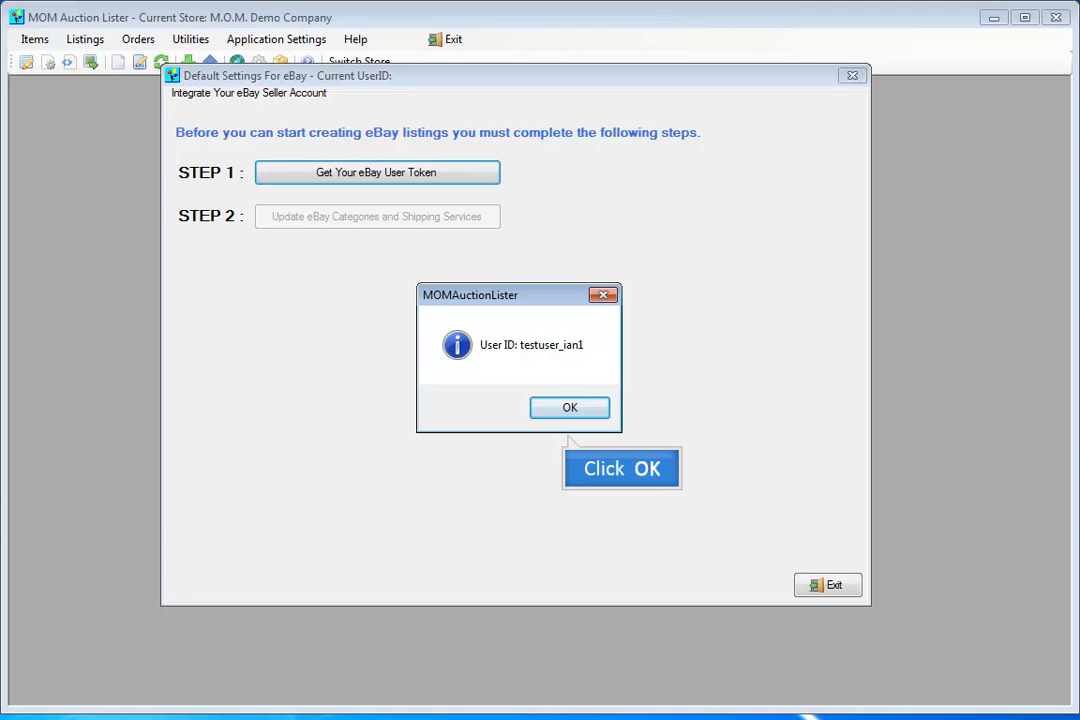
left_click(572, 408)
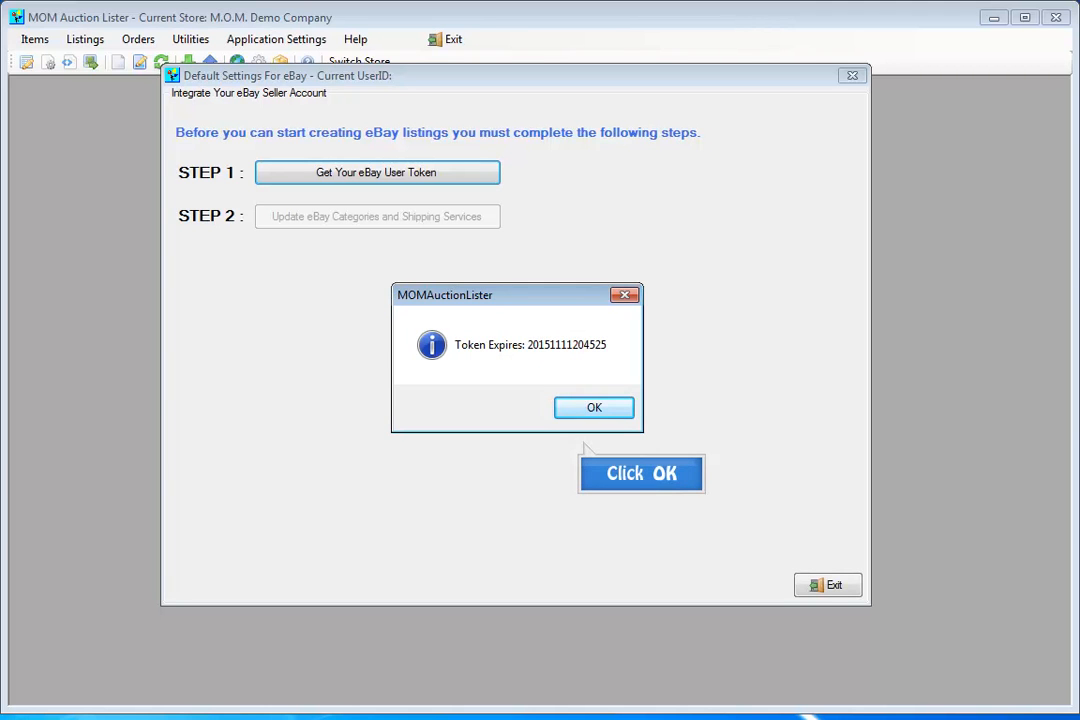
left_click(594, 408)
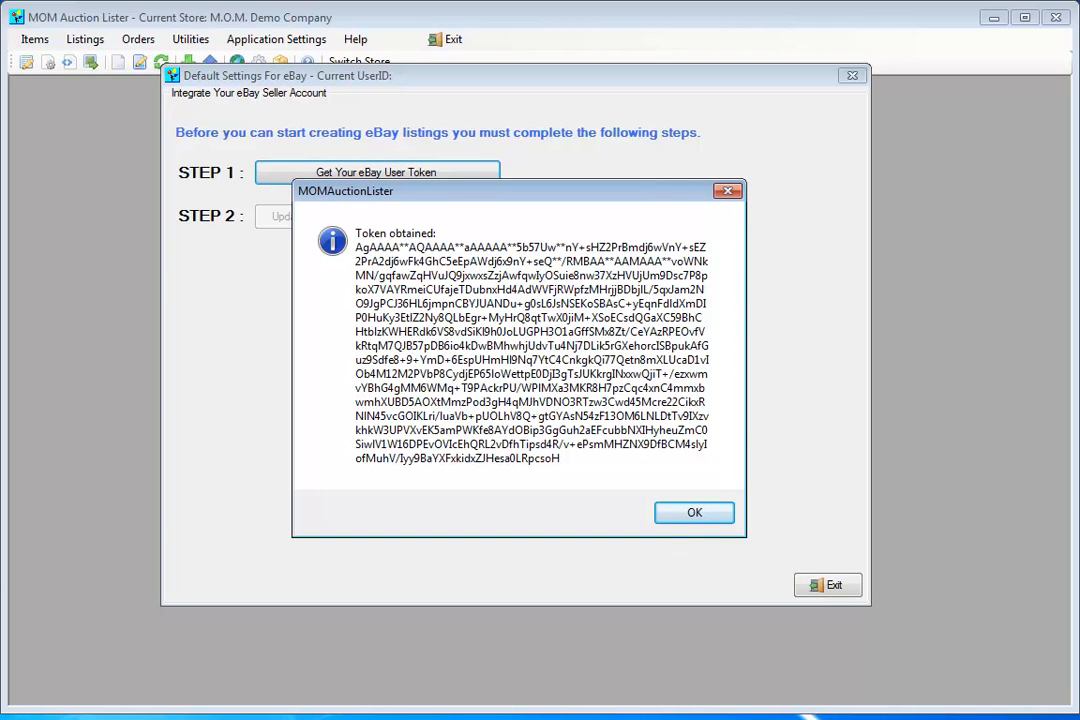
left_click(694, 512)
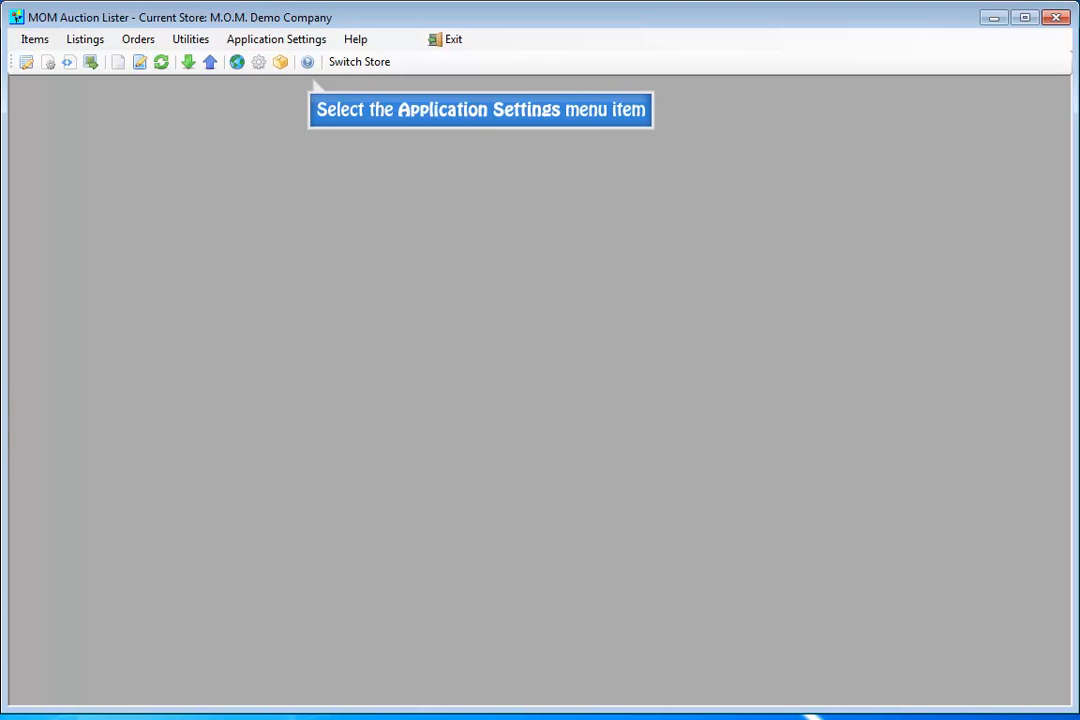
Enter PM as the MOM username in the global connection settings and test both the database and M.O.M. connections.
left_click(276, 39)
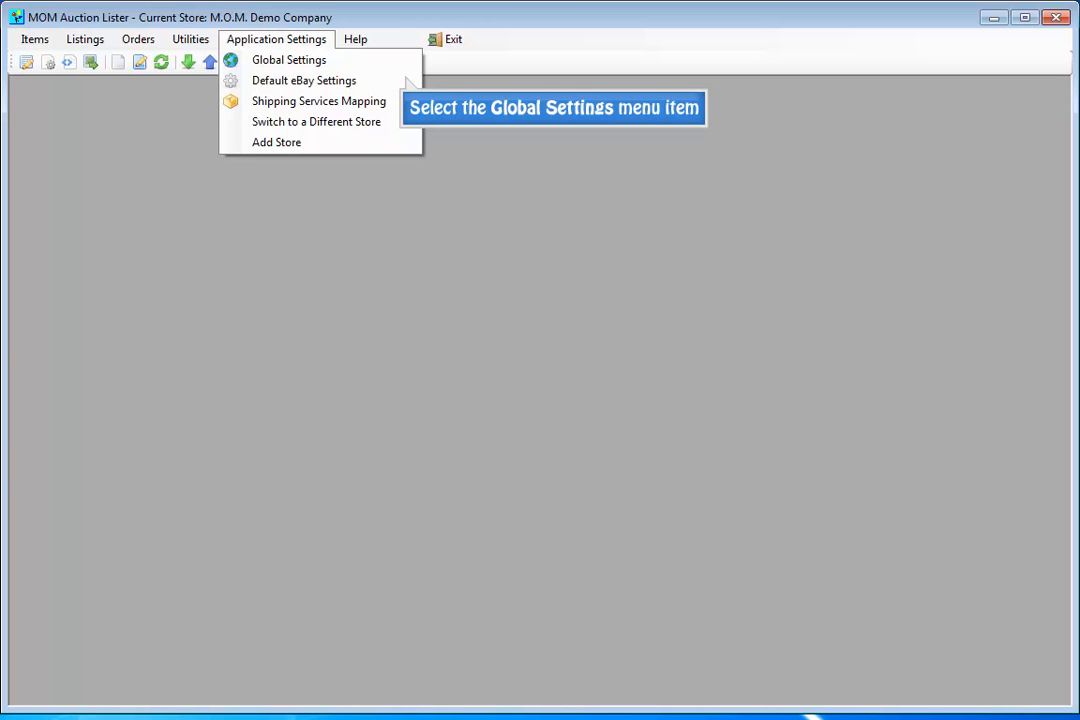
left_click(289, 60)
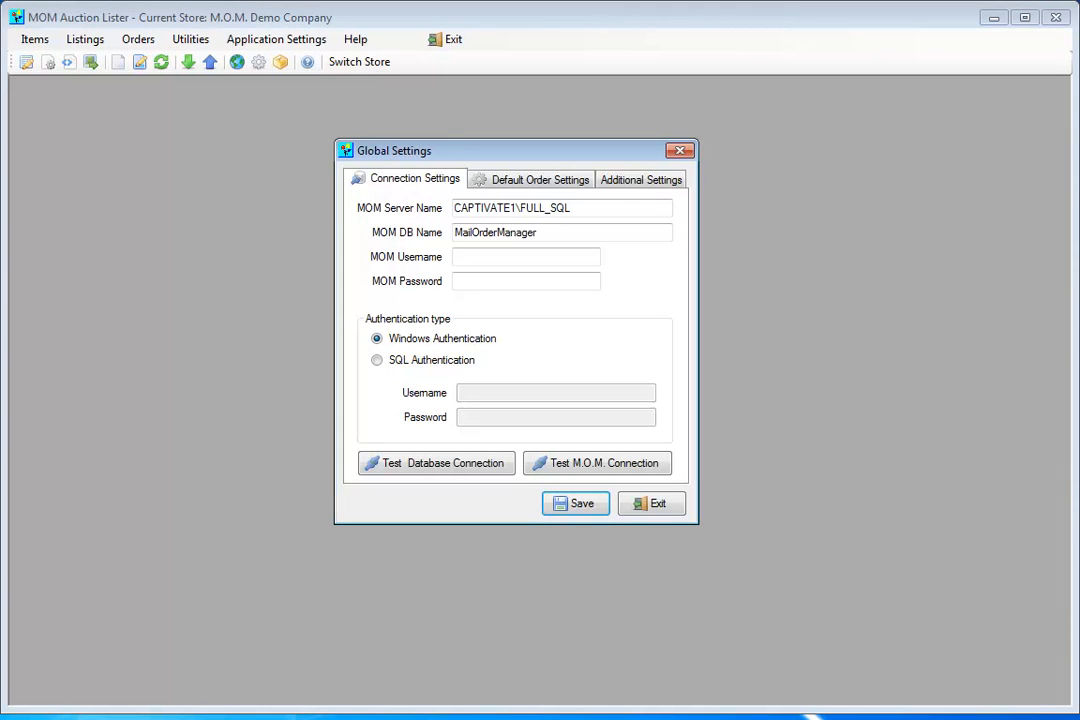
left_click(526, 257)
type("PM")
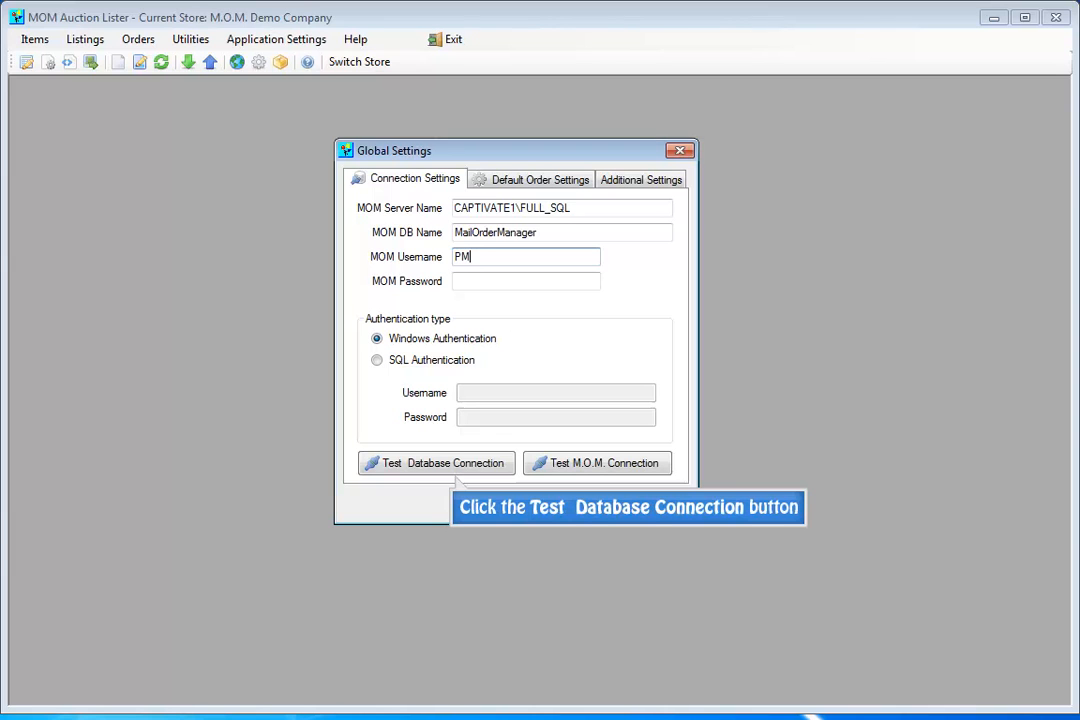
left_click(456, 473)
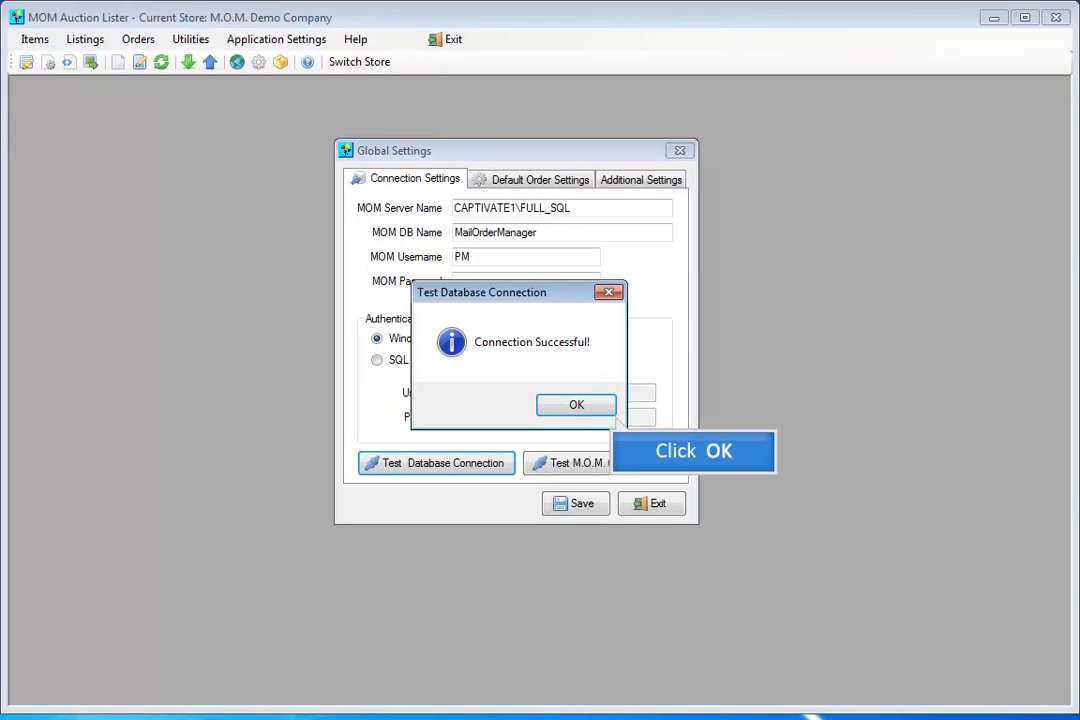
left_click(576, 405)
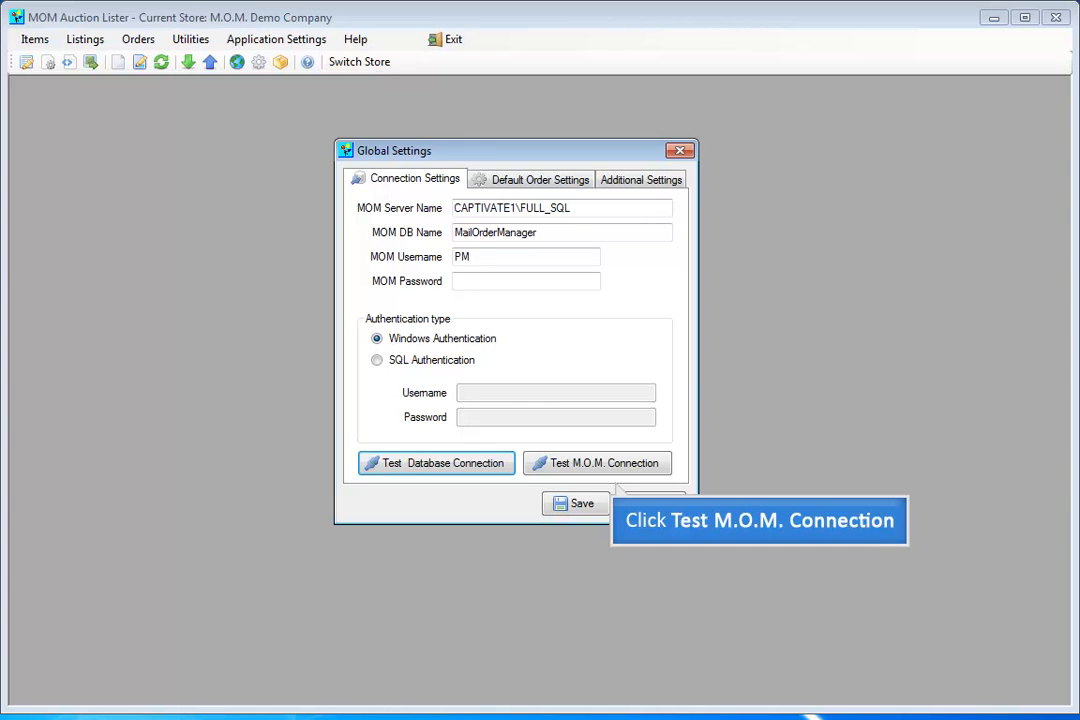
left_click(597, 463)
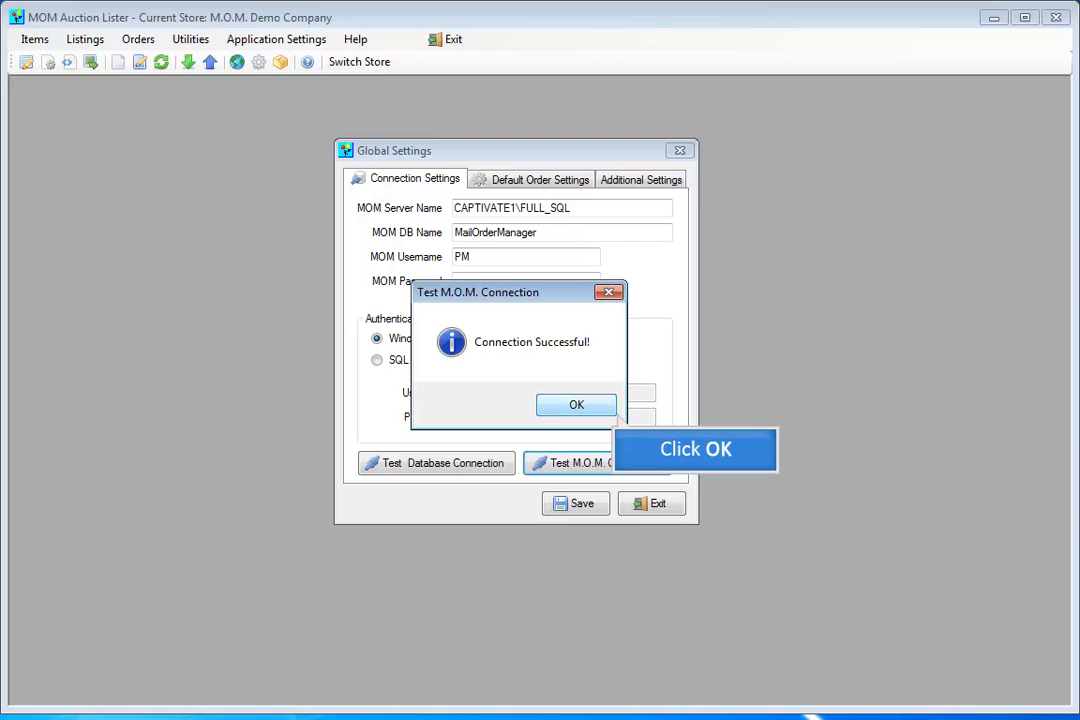
left_click(576, 404)
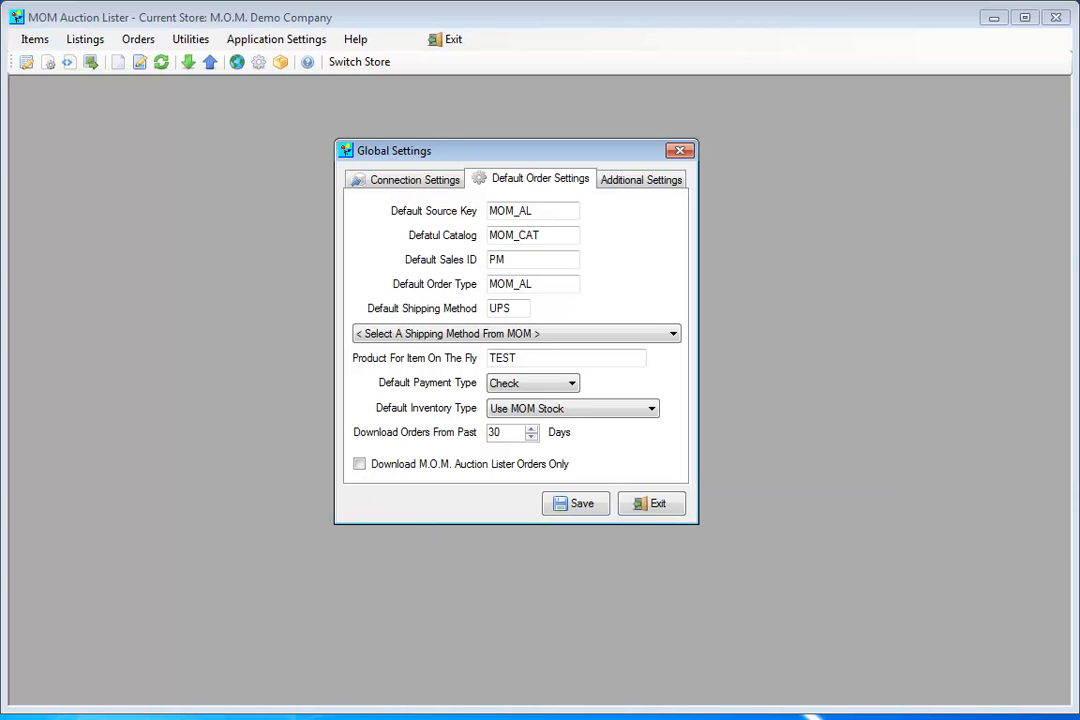
Enable downloading of M.O.M. Auction Lister orders only in the default order settings, and open the additional global settings.
left_click(360, 464)
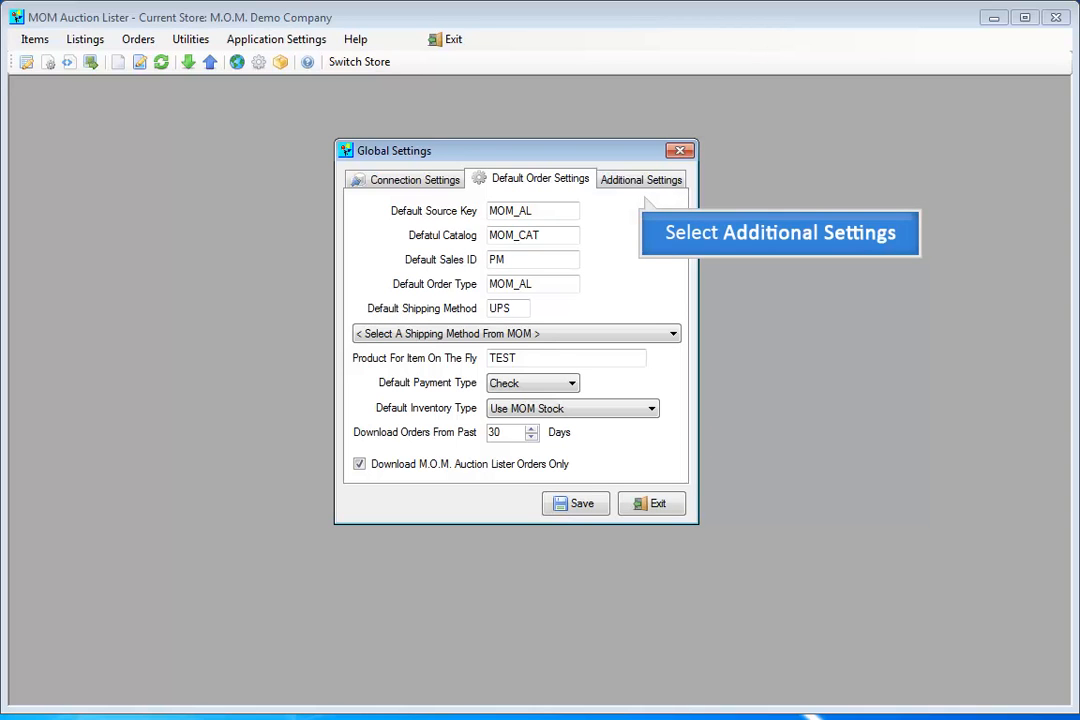
left_click(641, 180)
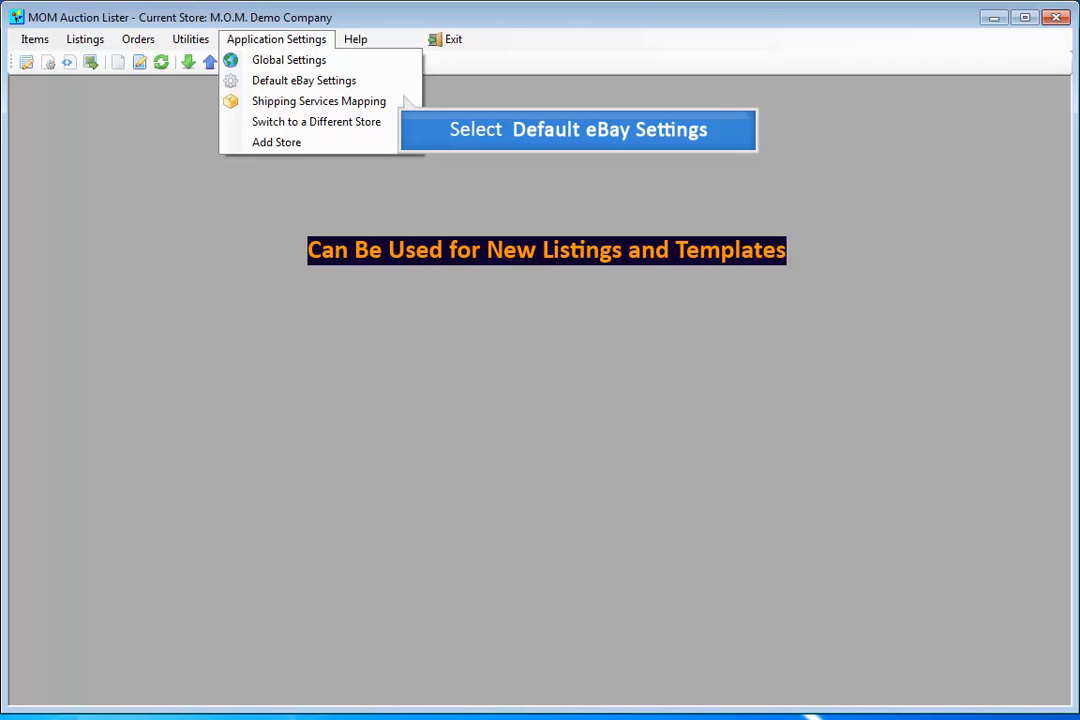
Review the default eBay settings for new listings and templates, including shipping options, return policy and eBay store.
left_click(320, 80)
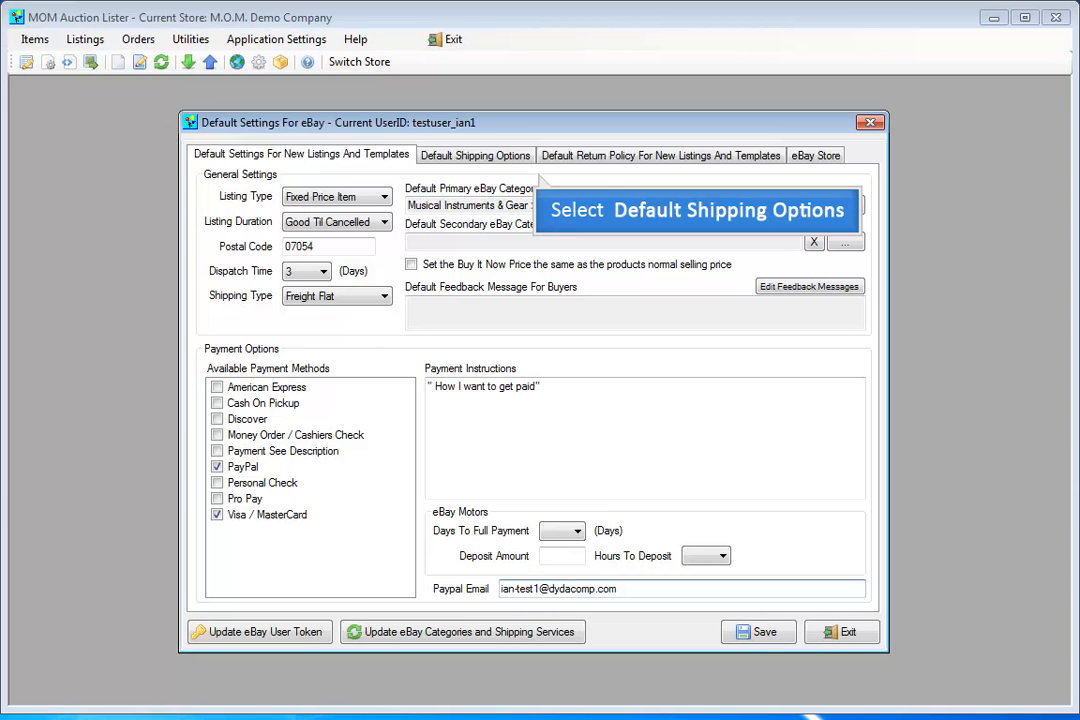
left_click(475, 155)
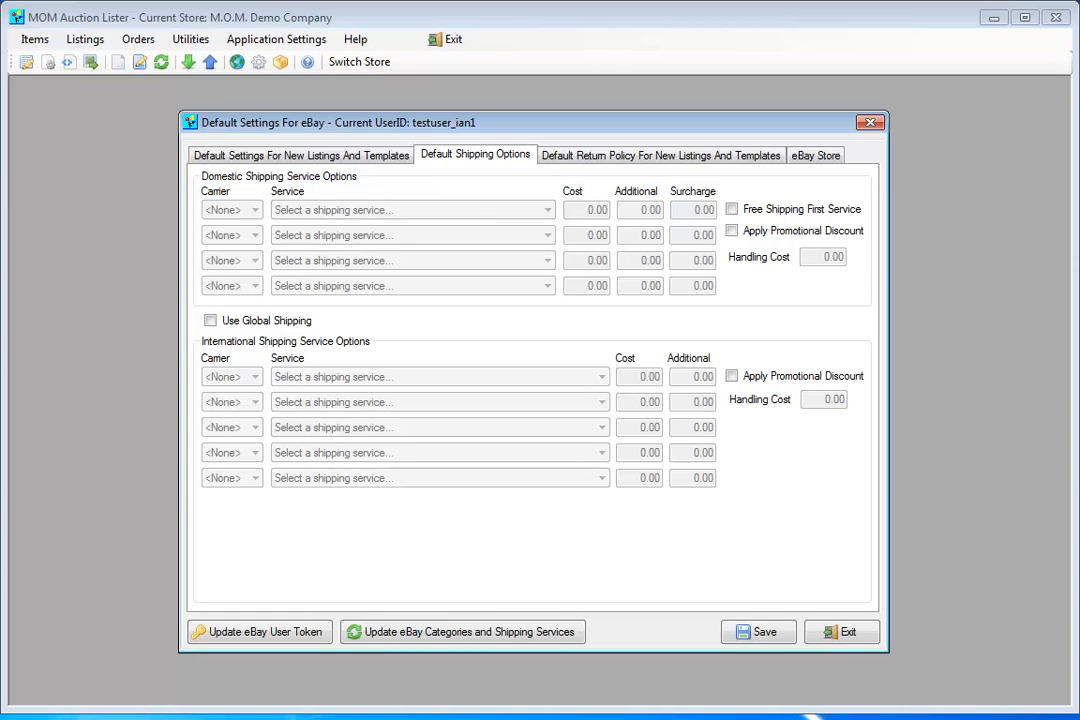
left_click(661, 155)
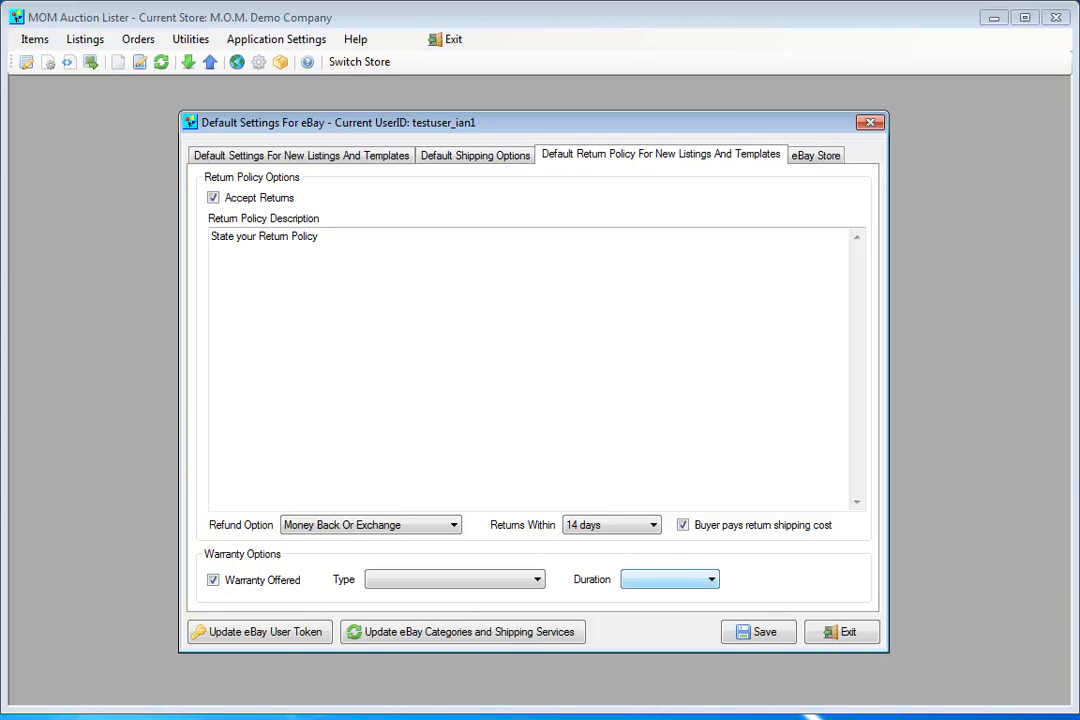
left_click(816, 155)
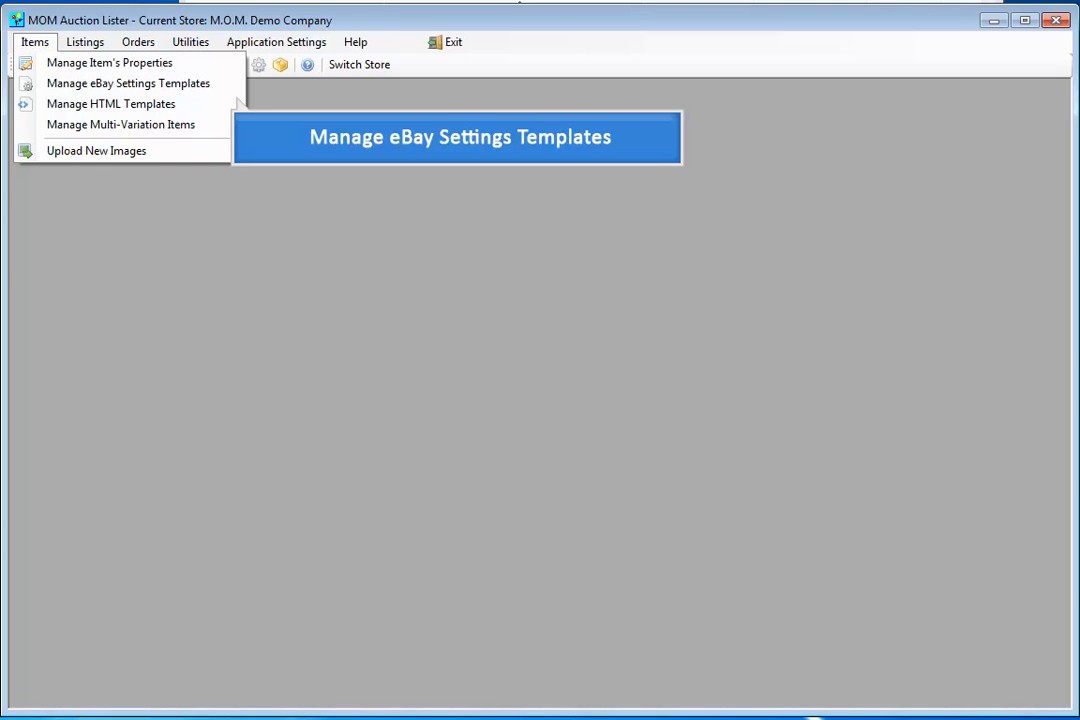
In the eBay settings templates, choose the category Musical Instruments & Gear > Guitar > Electric for the Guitars template.
left_click(128, 83)
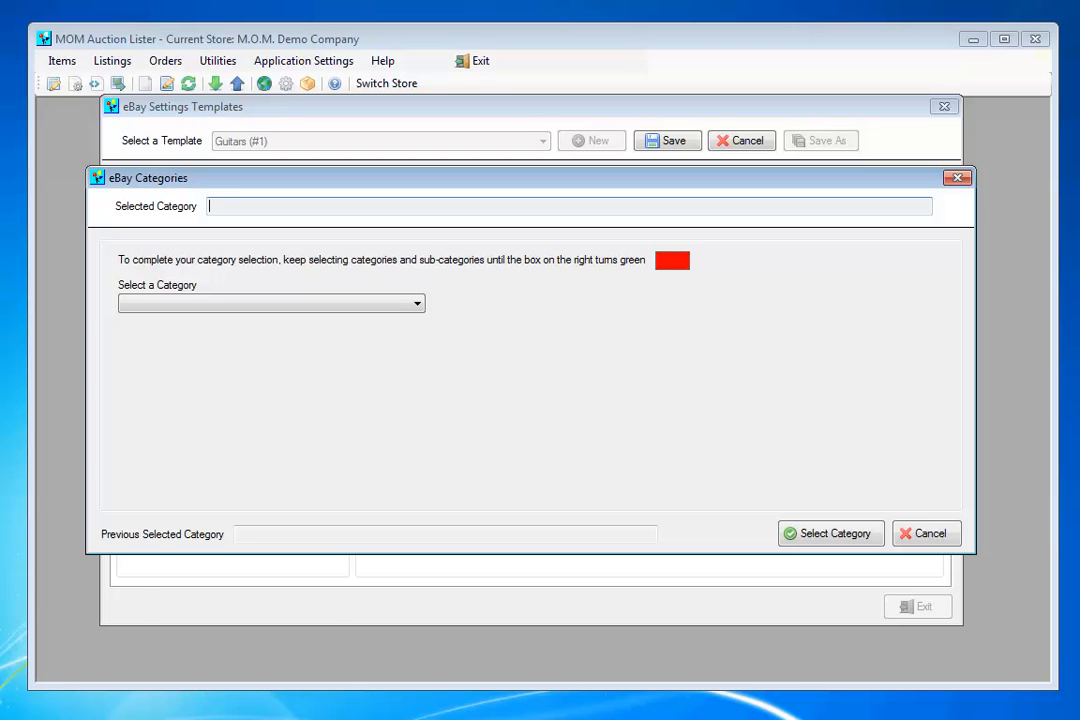
left_click(417, 304)
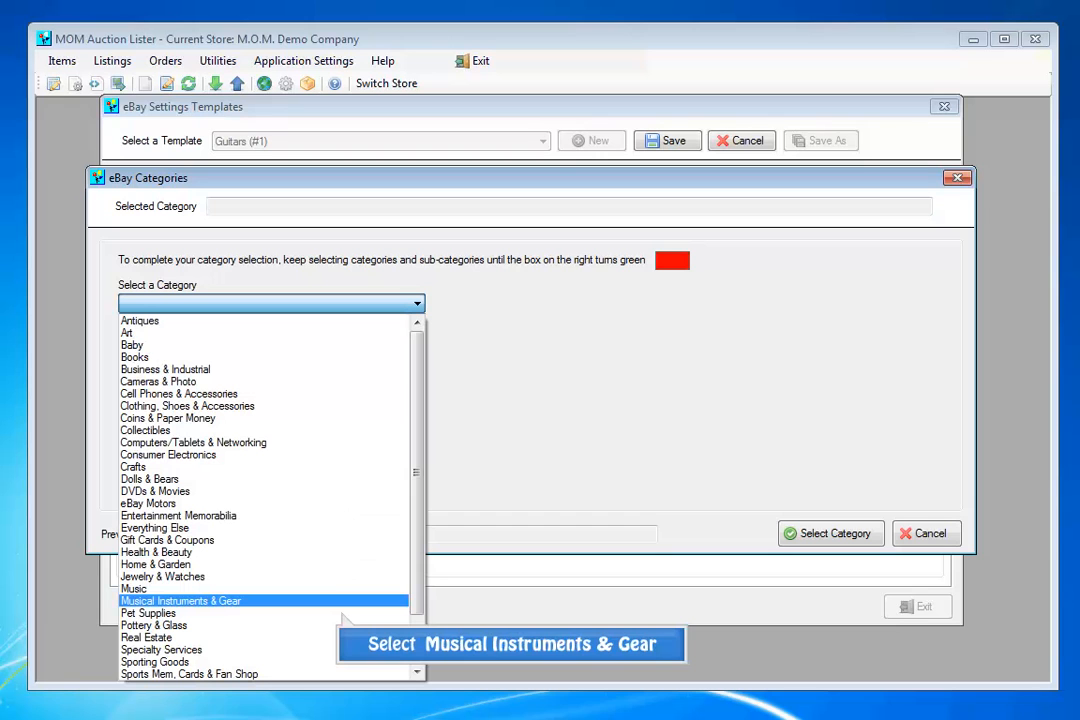
left_click(260, 601)
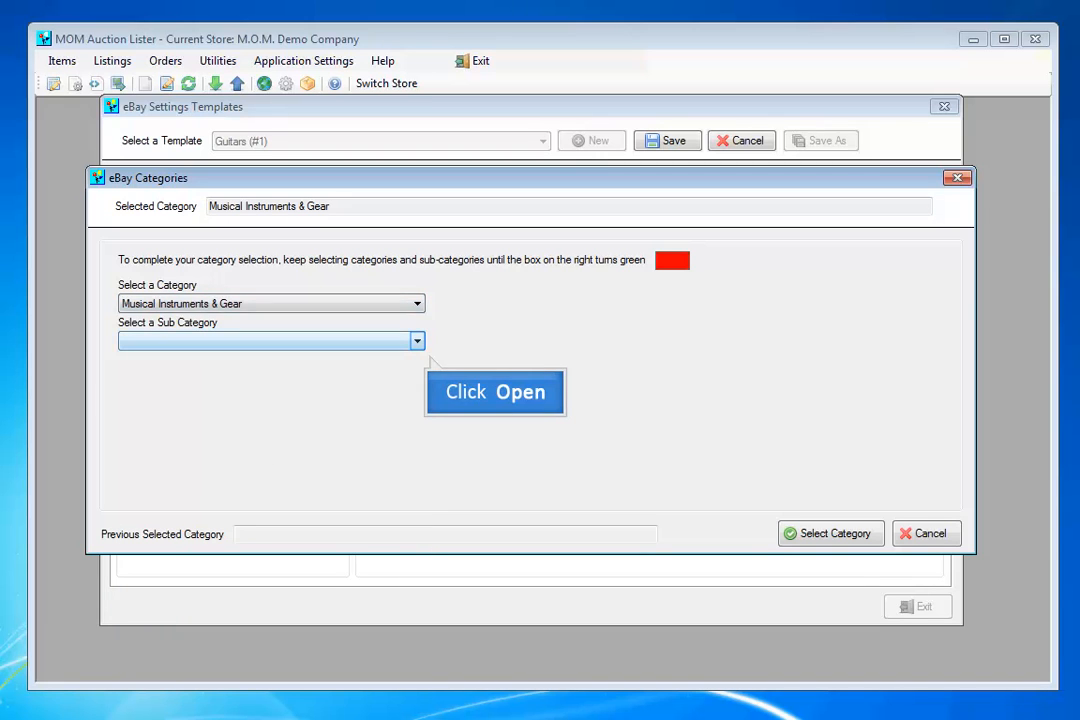
left_click(417, 341)
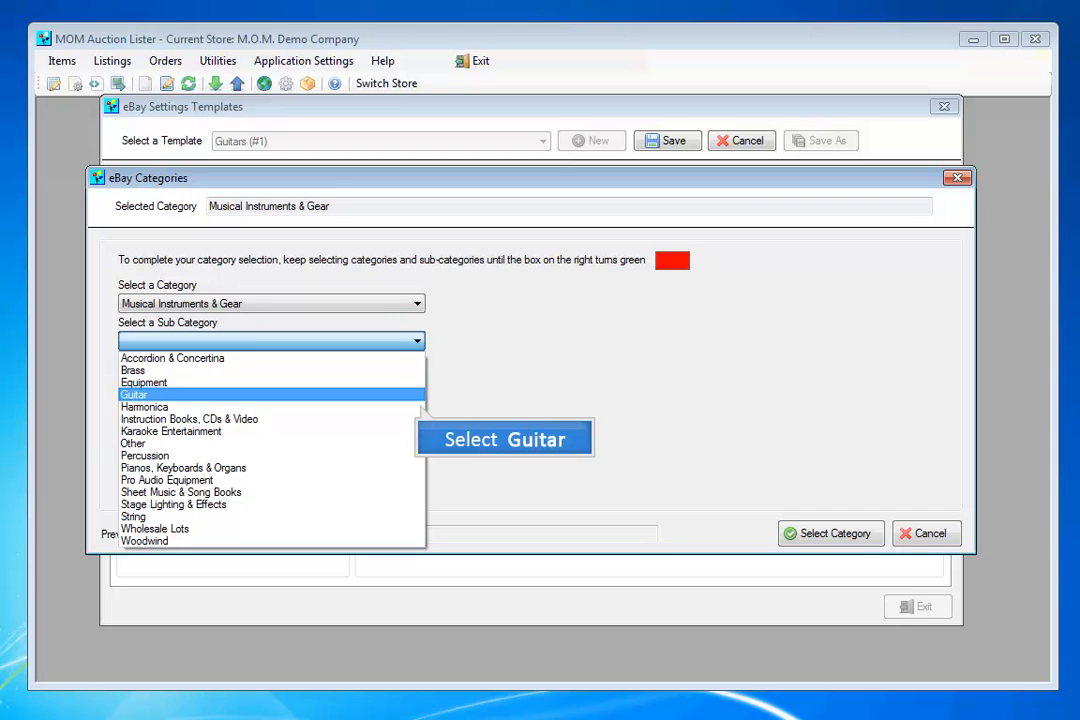
left_click(134, 394)
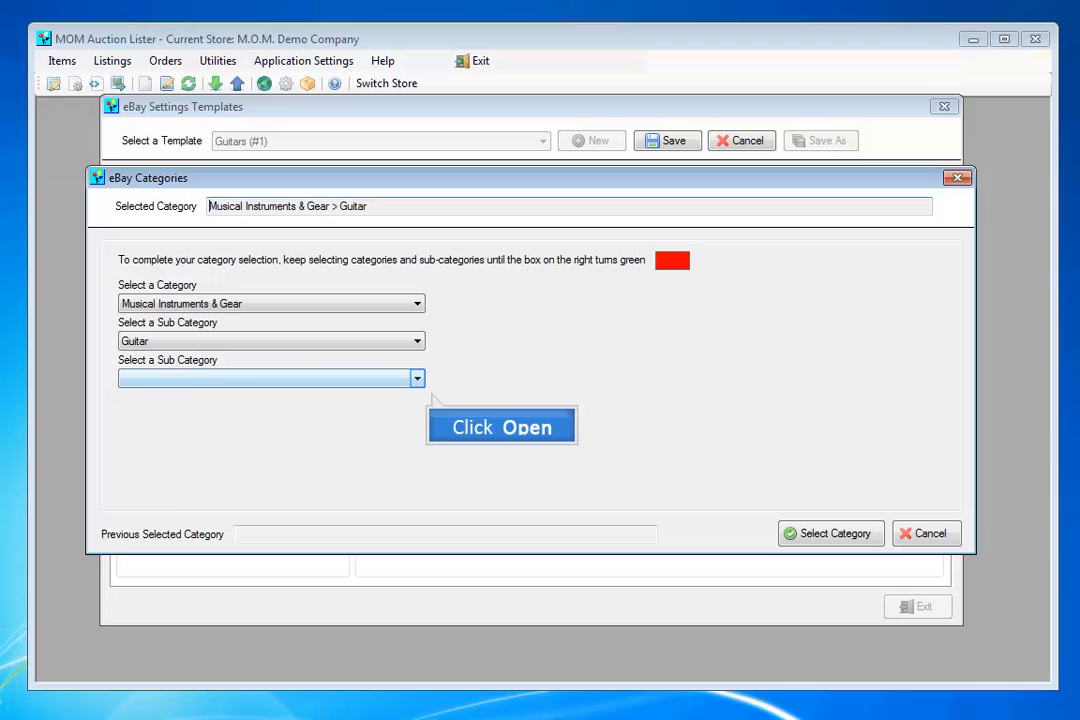
left_click(417, 378)
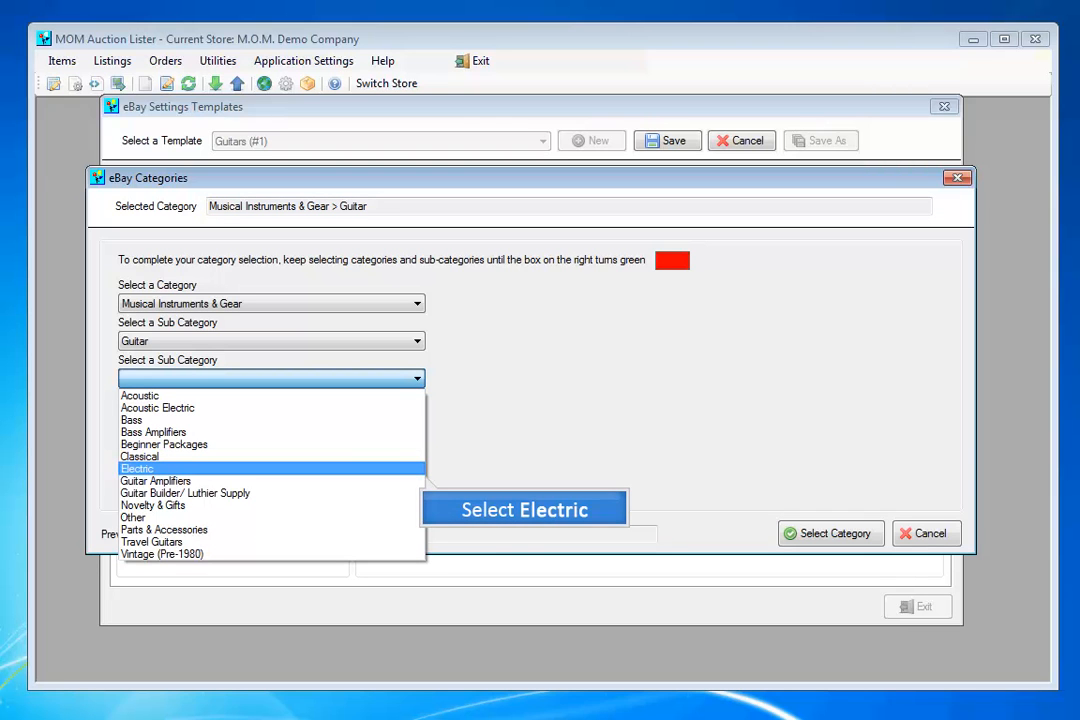
left_click(137, 468)
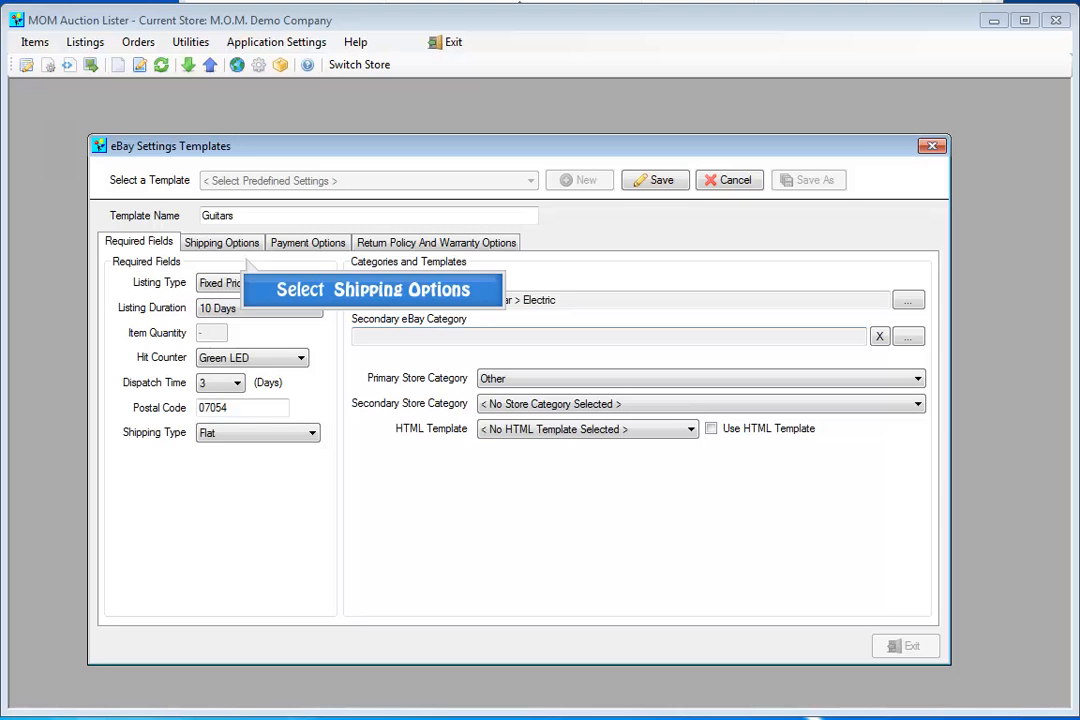
Open the Guitars template's shipping options and save the completed template.
left_click(222, 243)
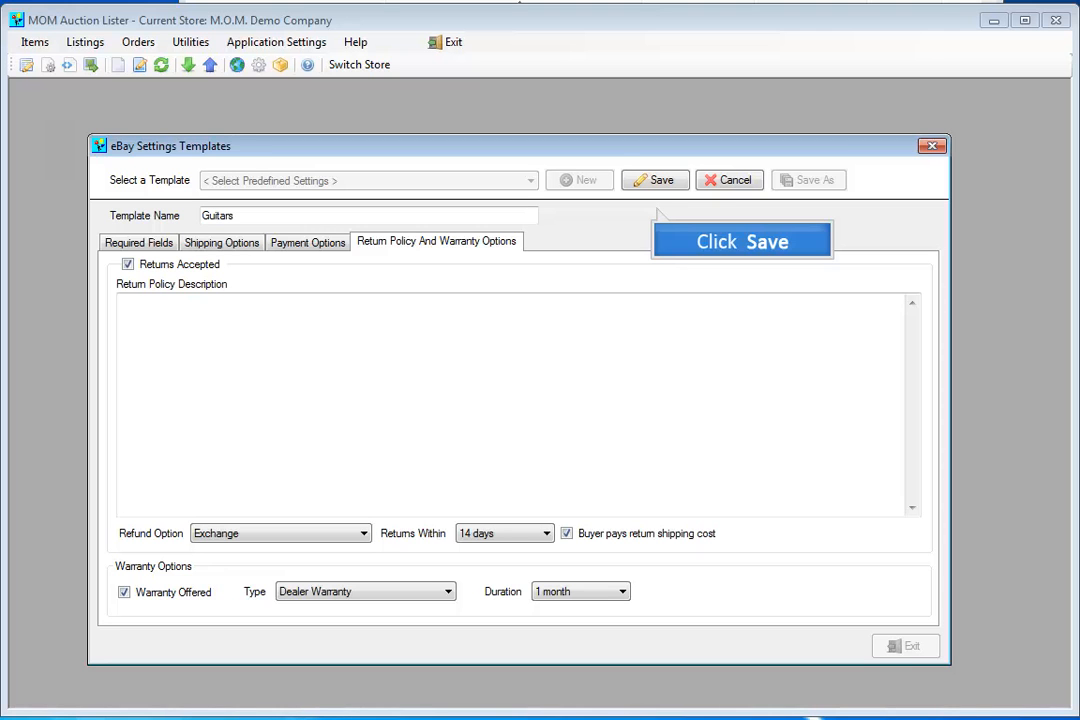
left_click(655, 180)
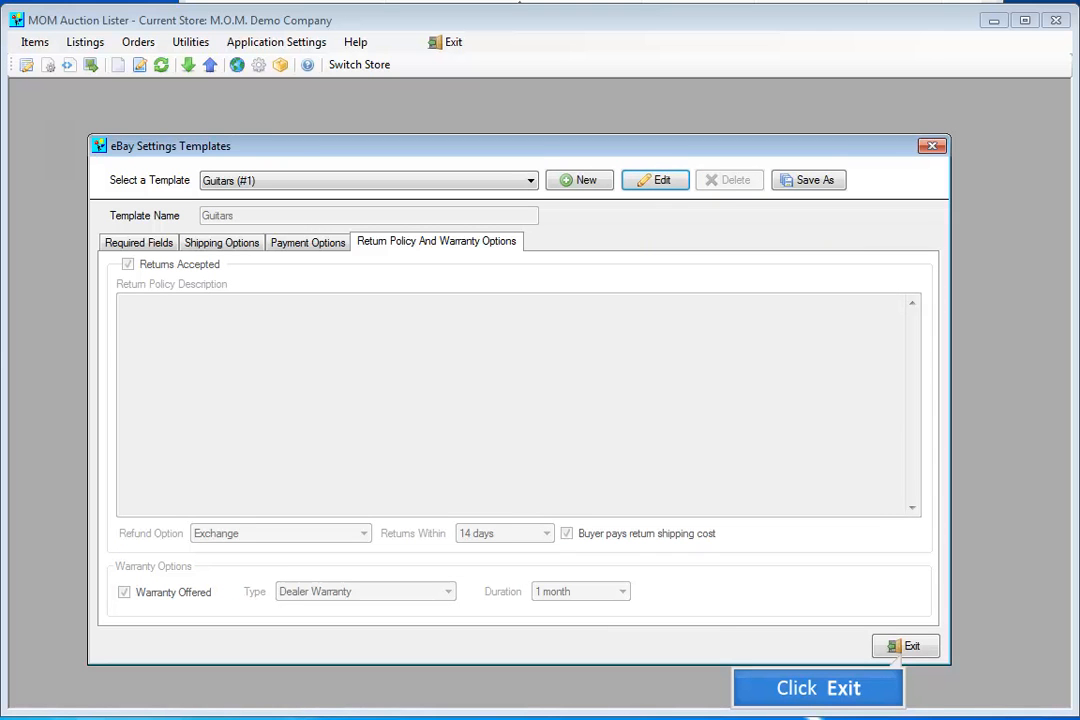
Close the eBay settings templates, search items by product classification code containing GUITARS, and open the 1964 Closet Classic Stratocaster's properties.
left_click(906, 646)
left_click(35, 42)
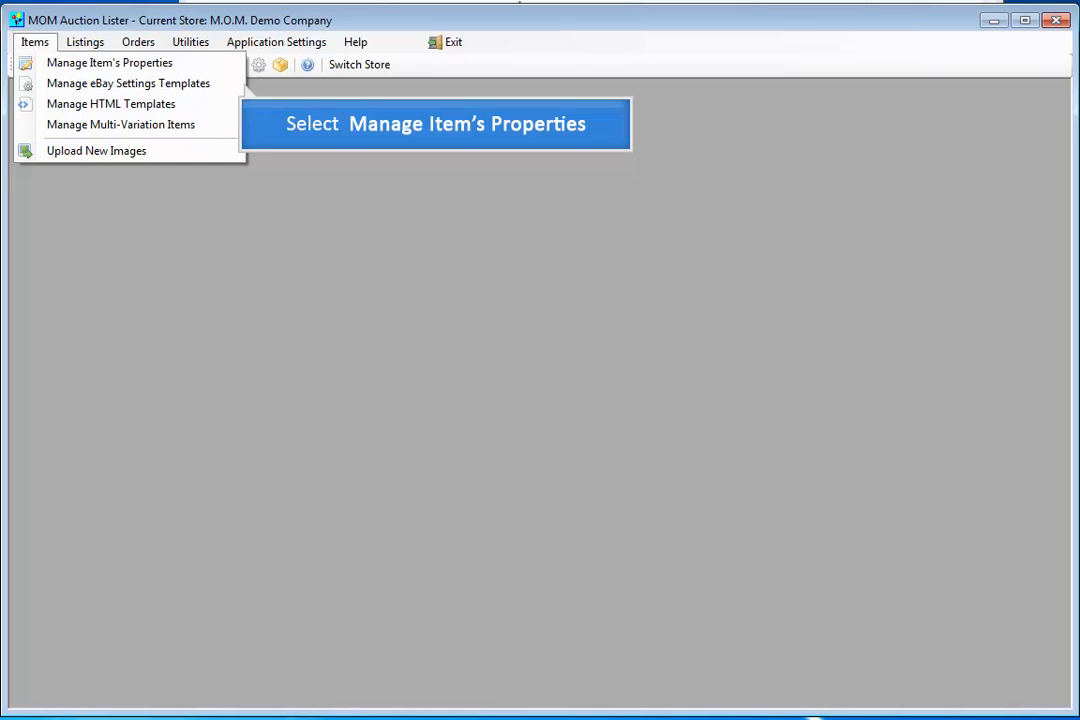
left_click(110, 63)
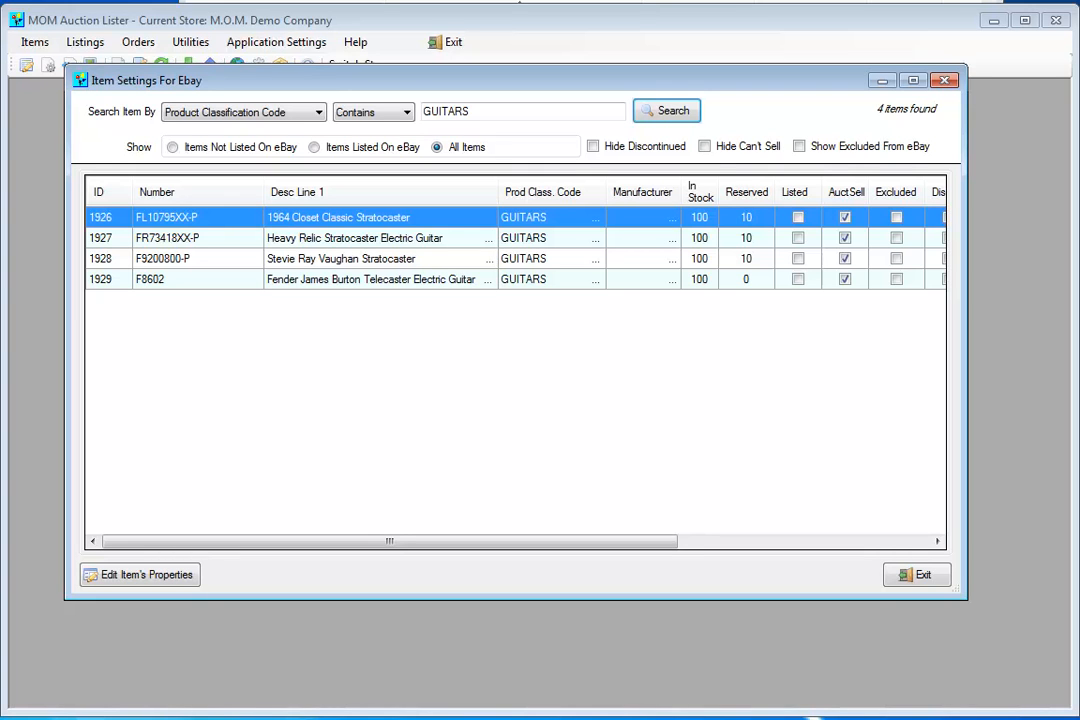
left_click(140, 575)
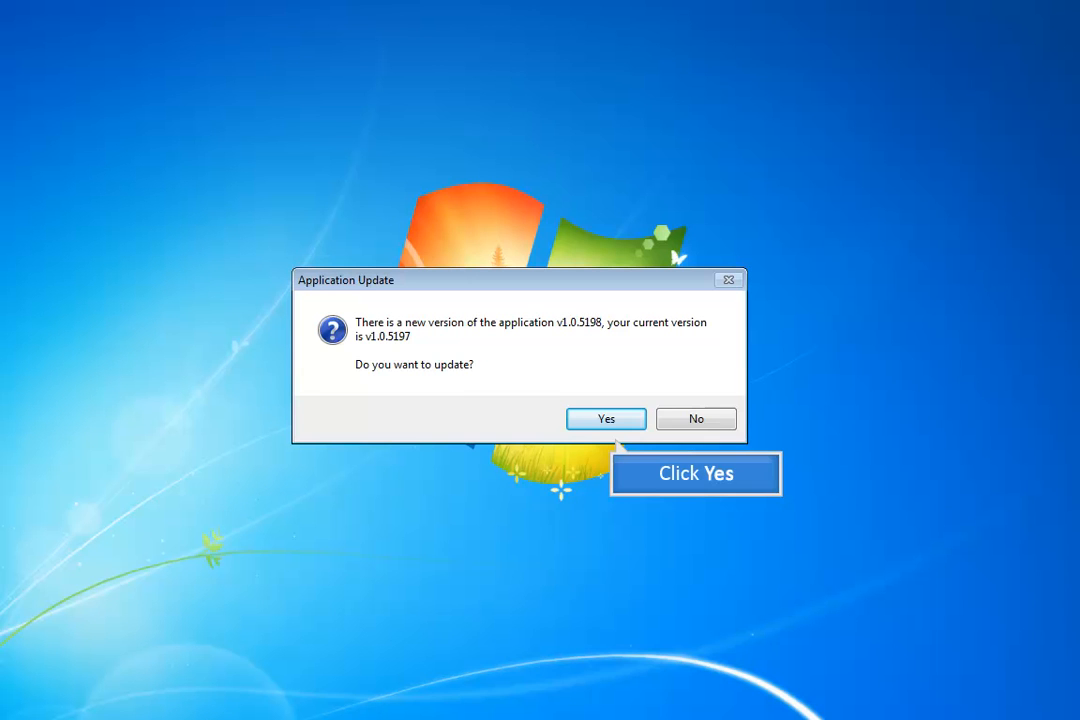
Accept the application update to v1.0.5198.
key("Return")
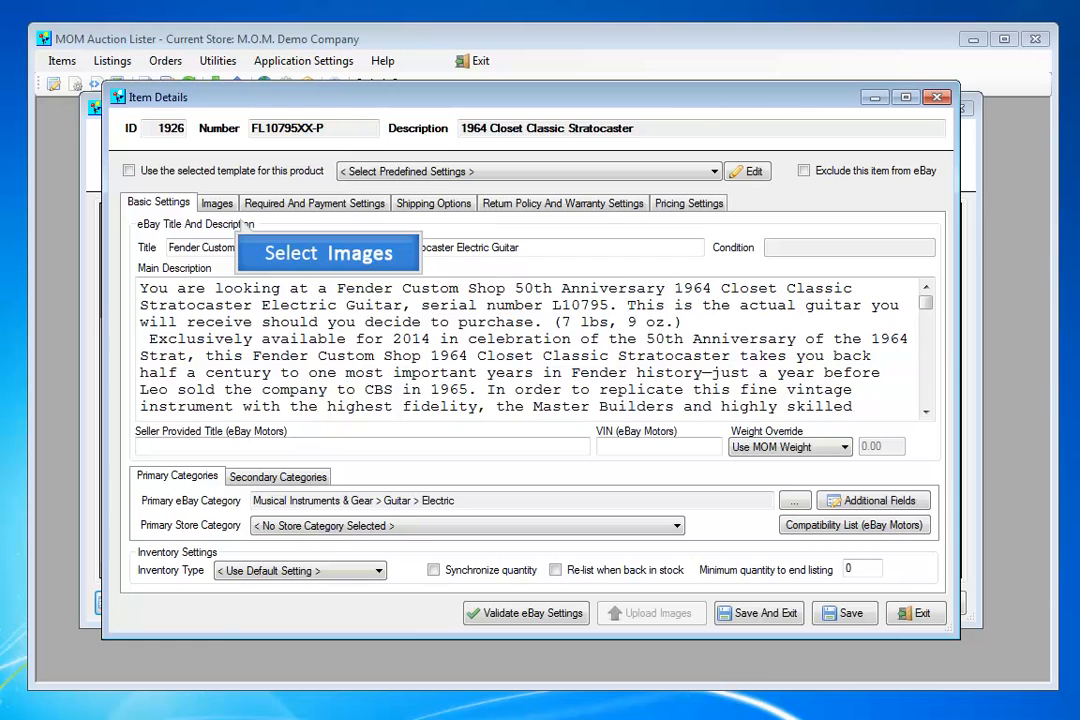
Try to add 1964 strat 03.jpg from the EBayImages folder as a new image of the 1964 Closet Classic Stratocaster.
left_click(217, 203)
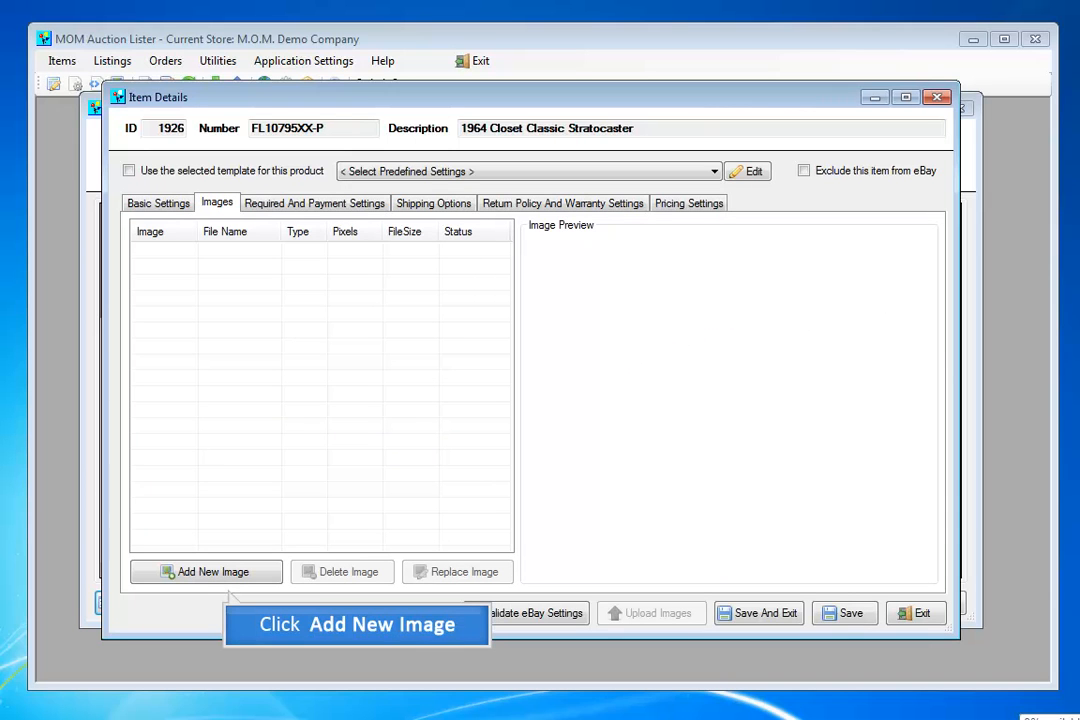
left_click(210, 571)
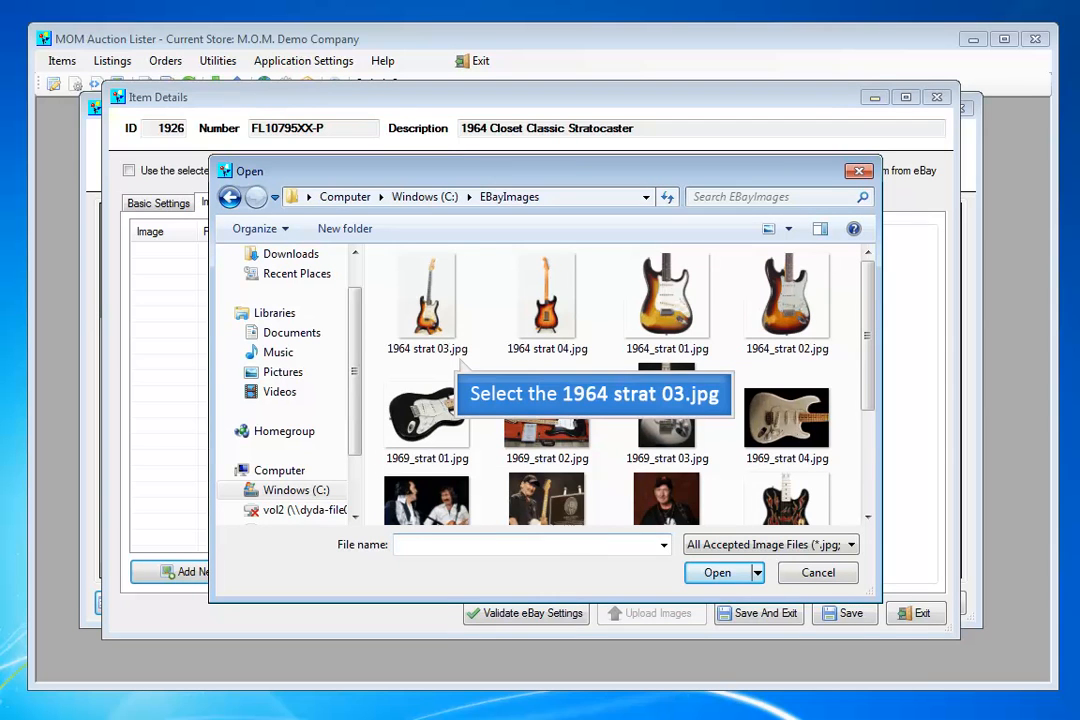
left_click(428, 305)
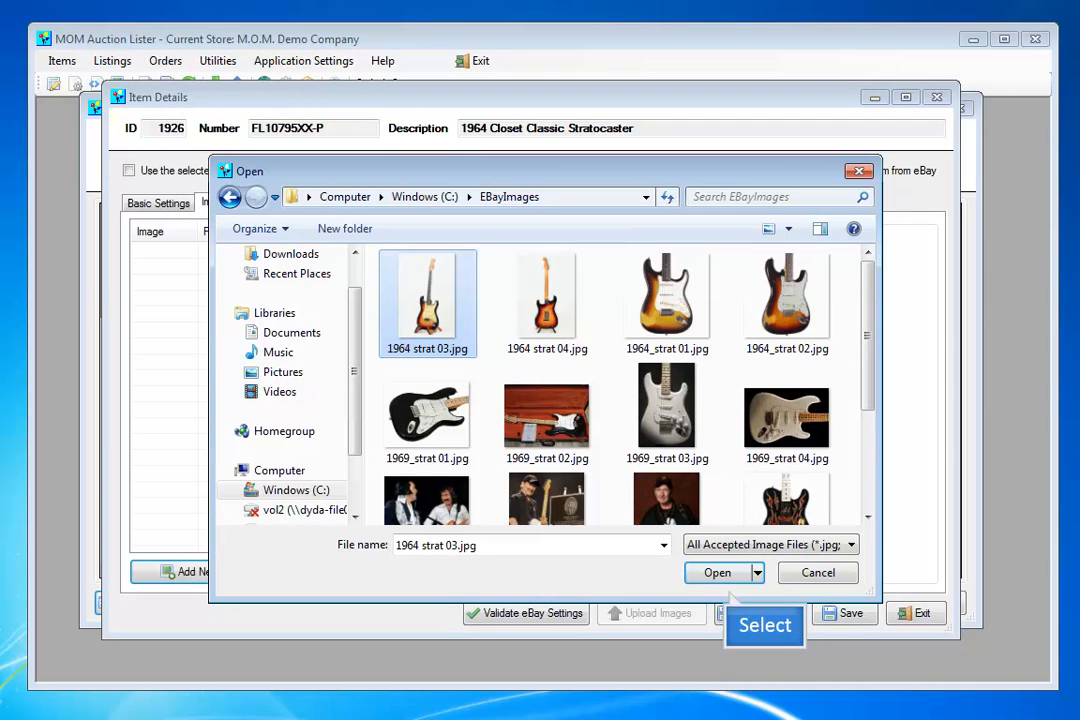
left_click(717, 572)
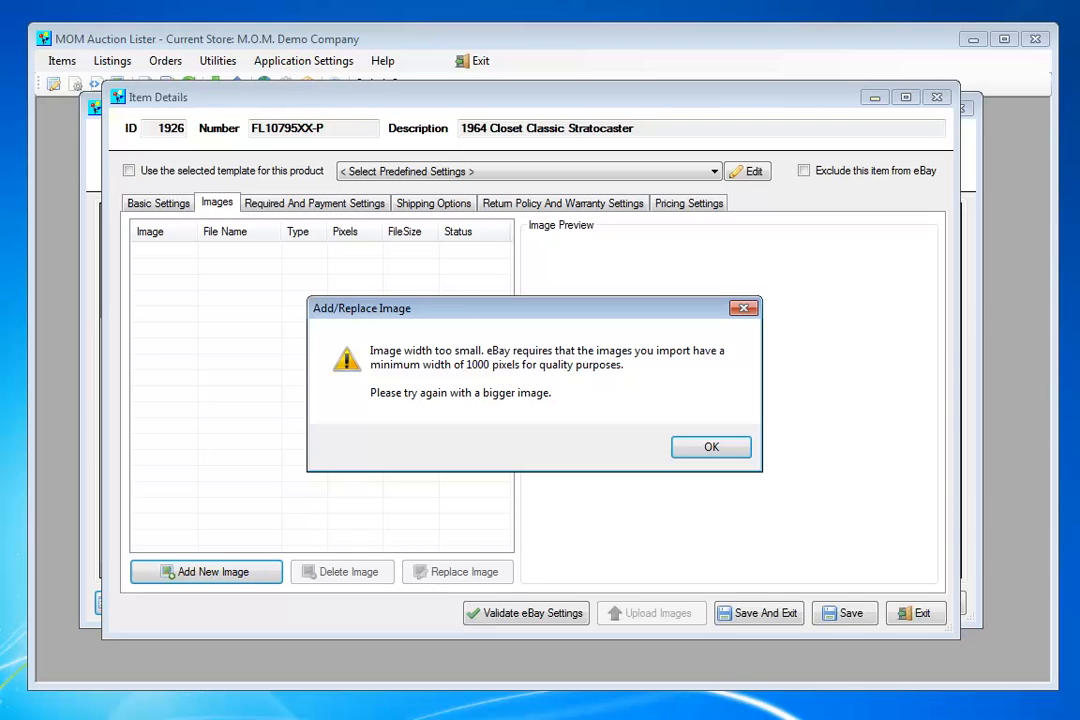
key("Return")
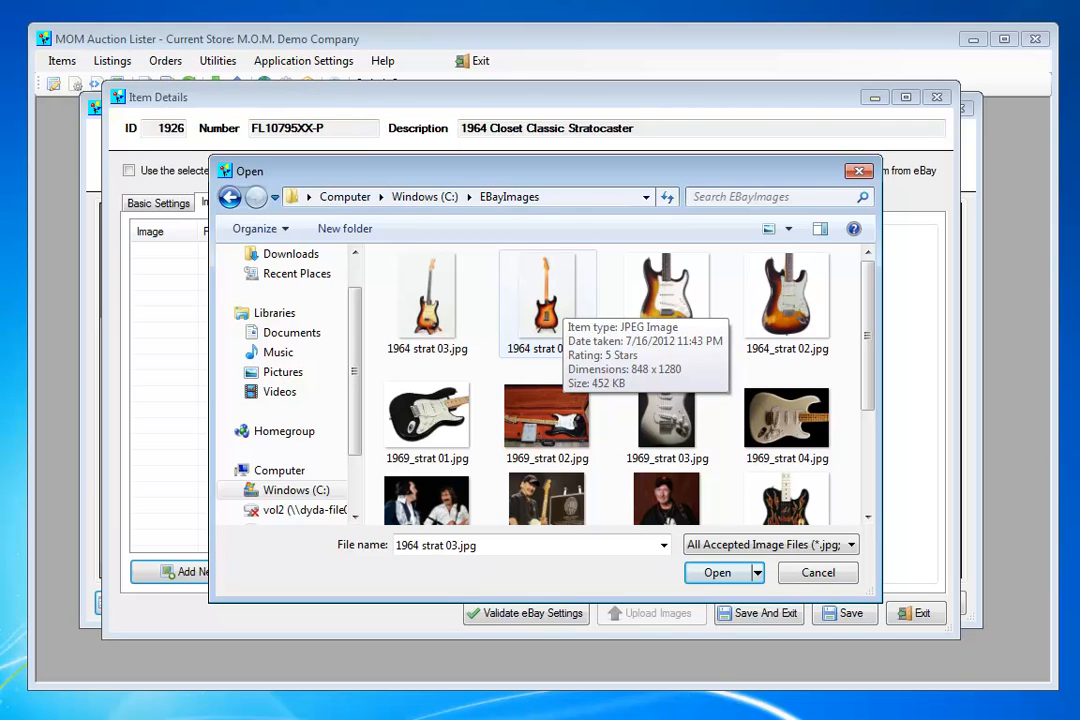
Add 1964_strat 01.jpg as the Stratocaster's main image, preview it and upload it to eBay.
left_click(661, 288)
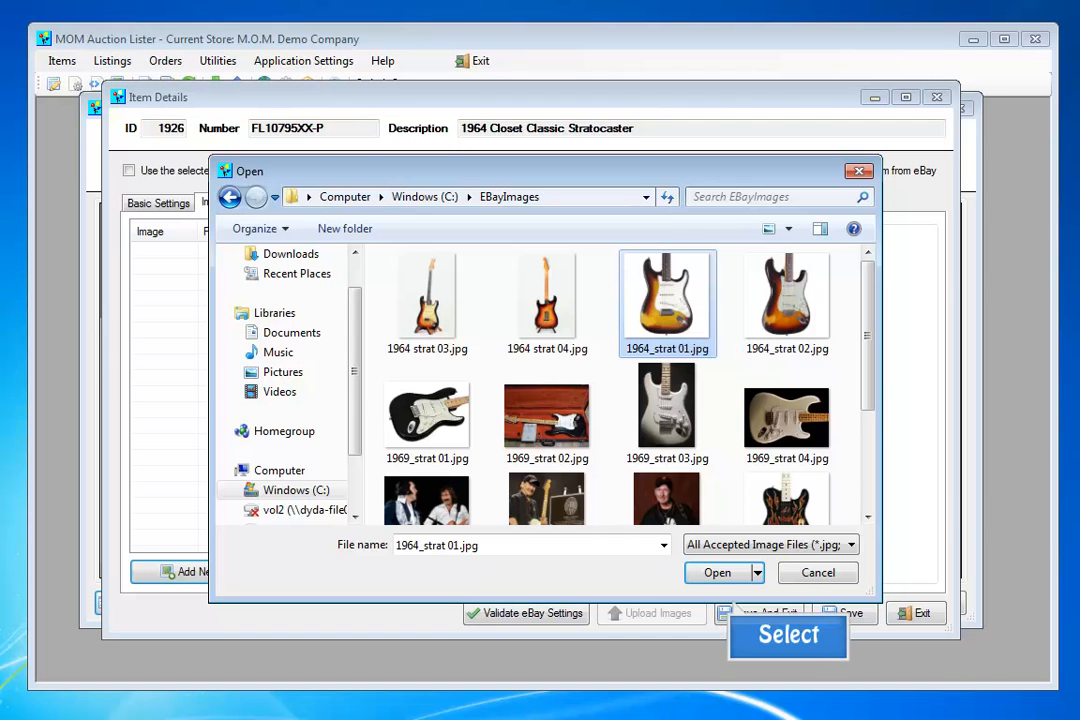
left_click(717, 572)
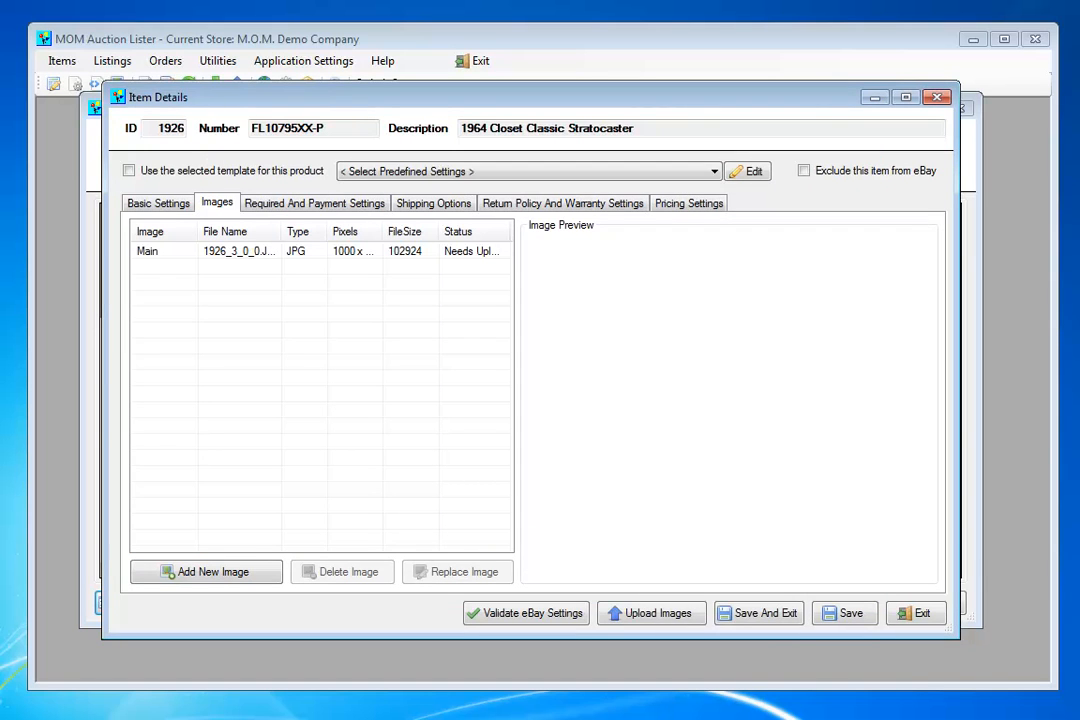
left_click(238, 251)
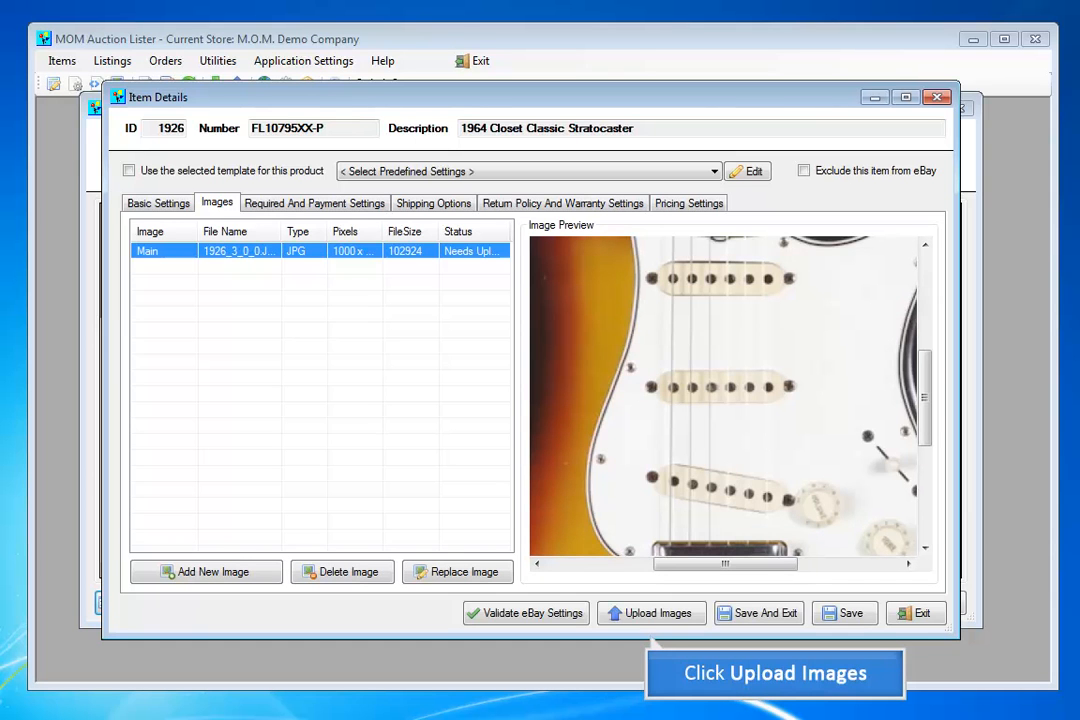
left_click(651, 613)
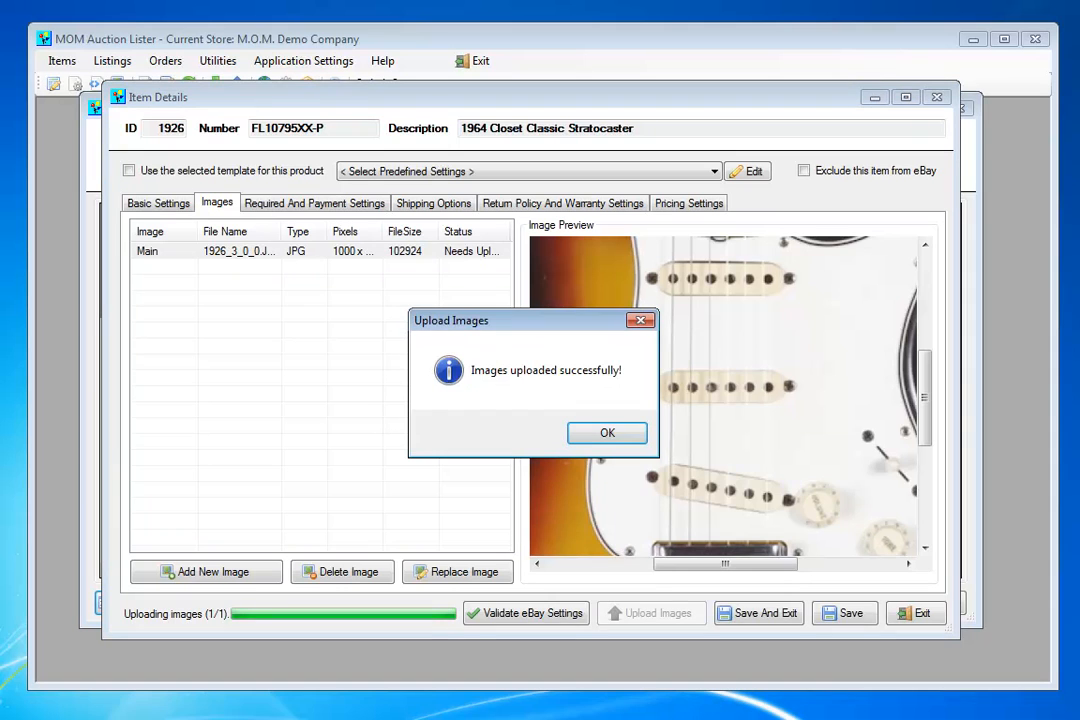
key("Return")
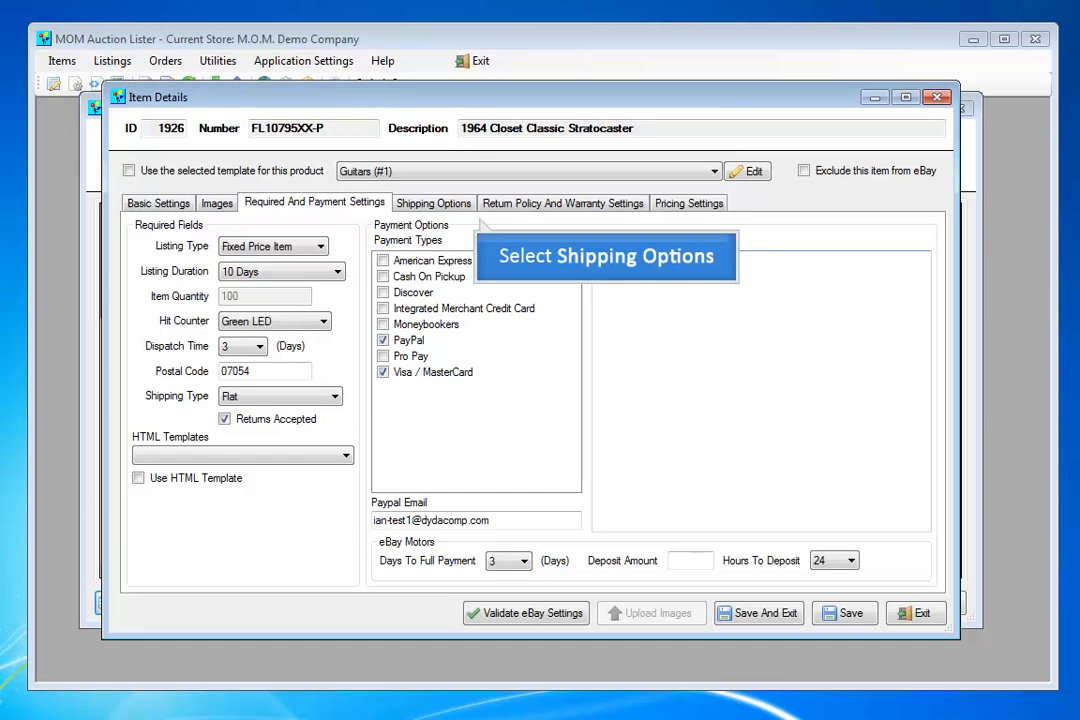
Review the Stratocaster's shipping options, return policy and warranty settings, and pricing settings.
left_click(433, 203)
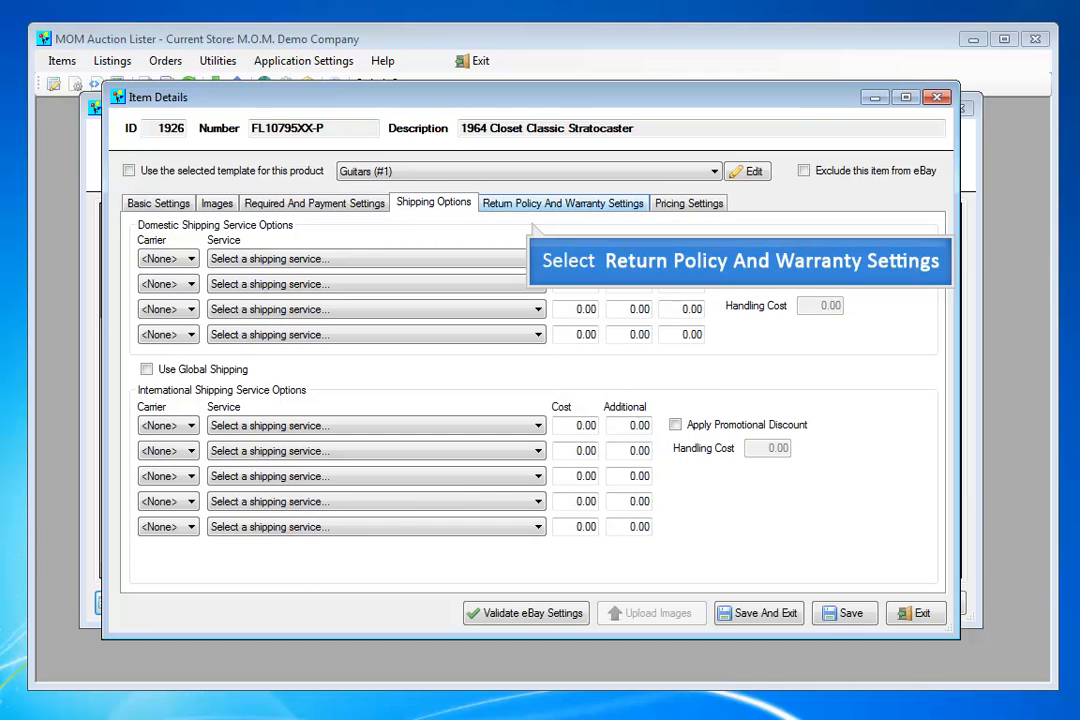
left_click(563, 203)
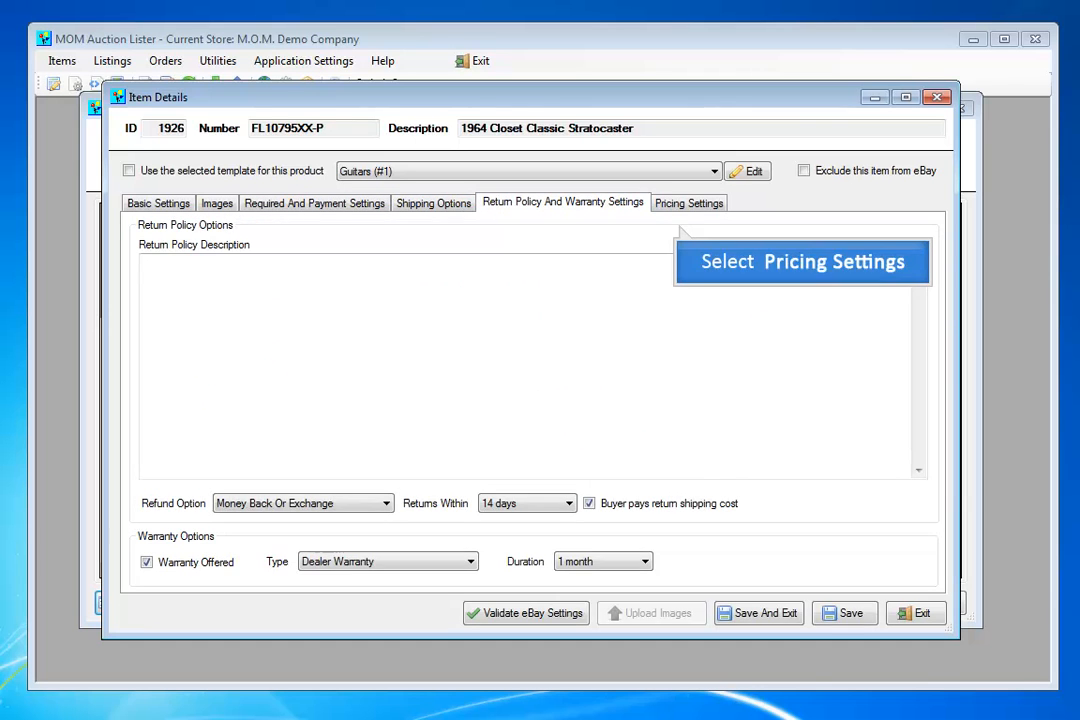
left_click(689, 203)
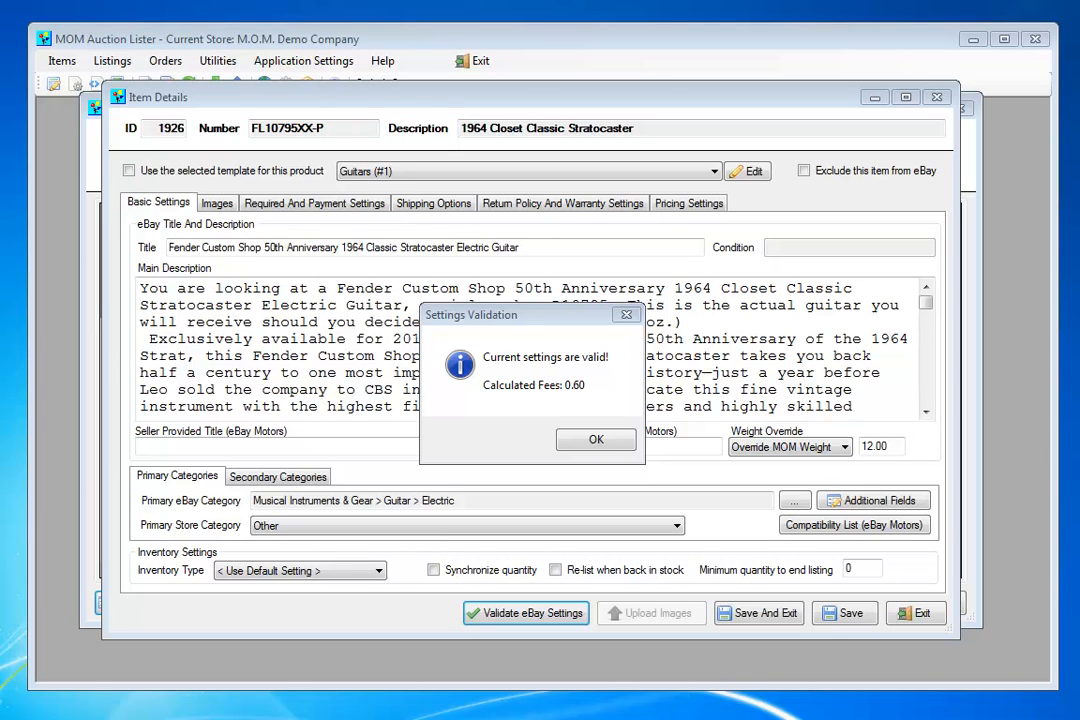
Finish validating the Stratocaster's eBay settings, save and close the item, and bring up the available actions in the item list.
key("Return")
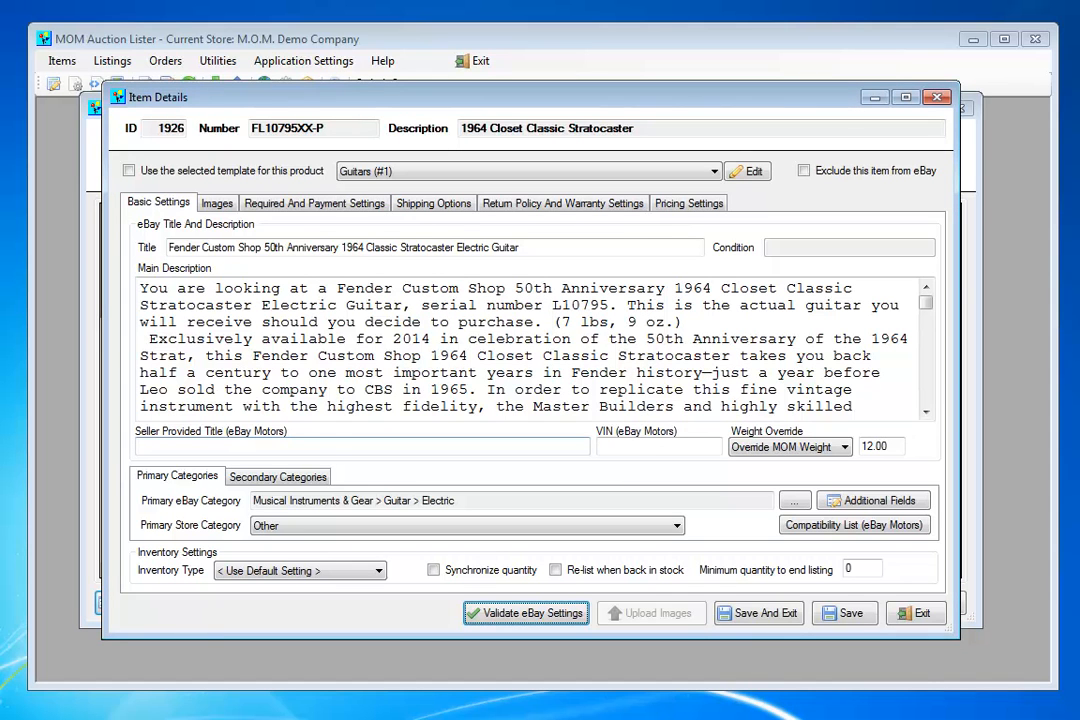
left_click(759, 613)
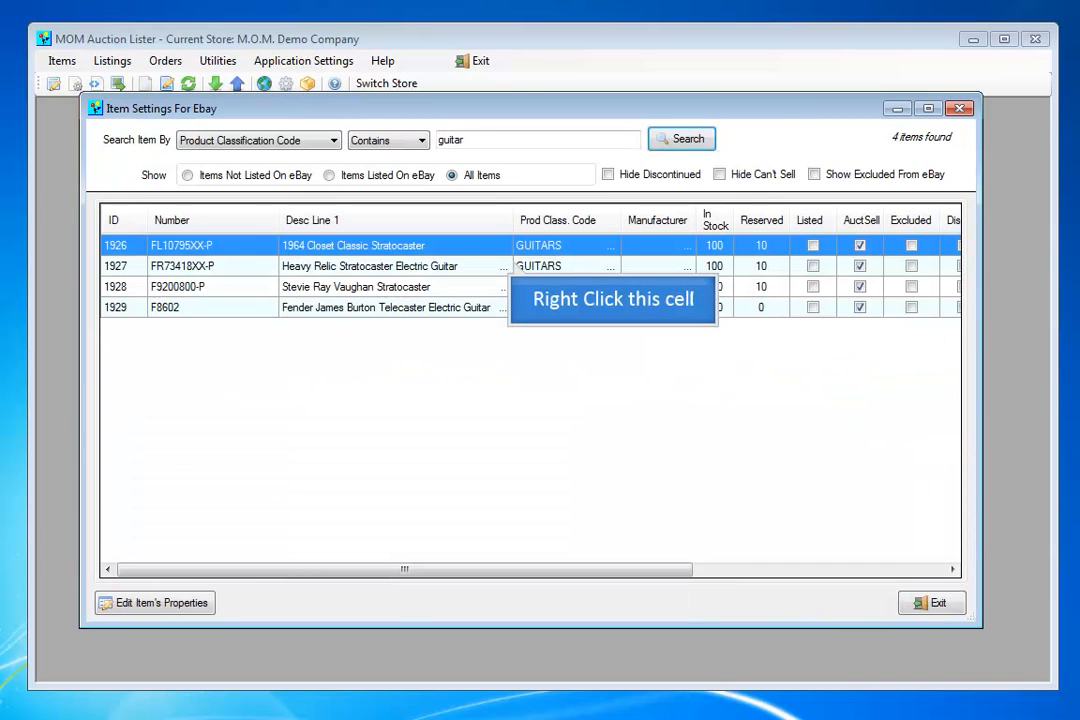
right_click(518, 276)
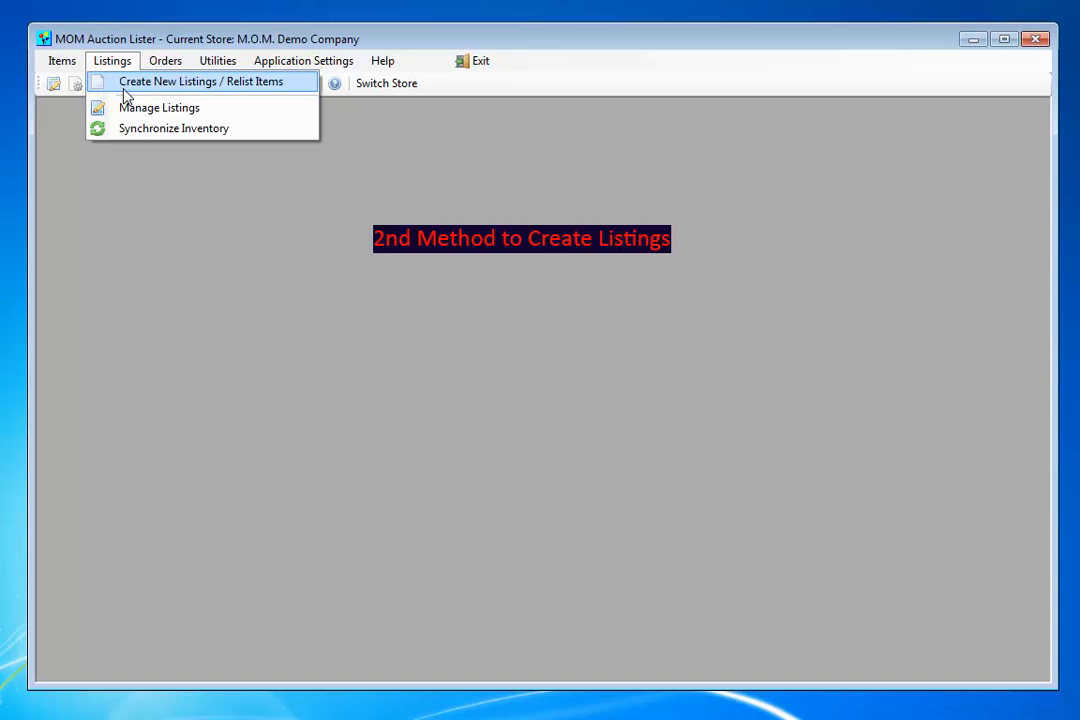
Start a bulk eBay listing with the default settings and add the 1964 Closet Classic Stratocaster, searching product classification codes containing guitar.
left_click(125, 90)
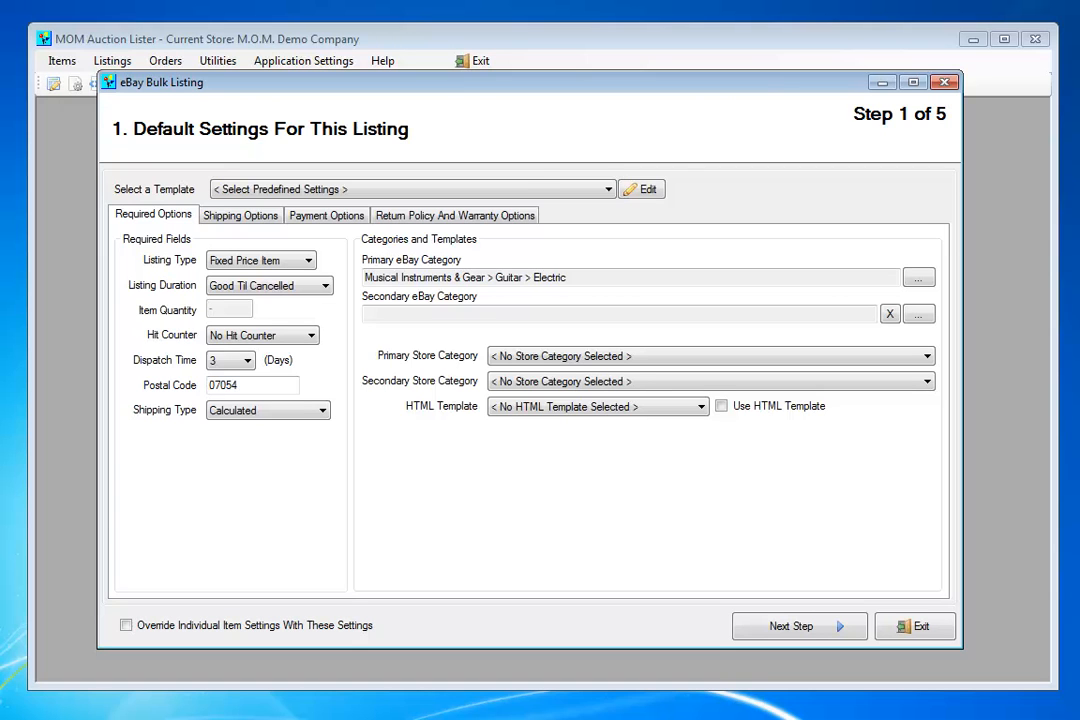
left_click(800, 626)
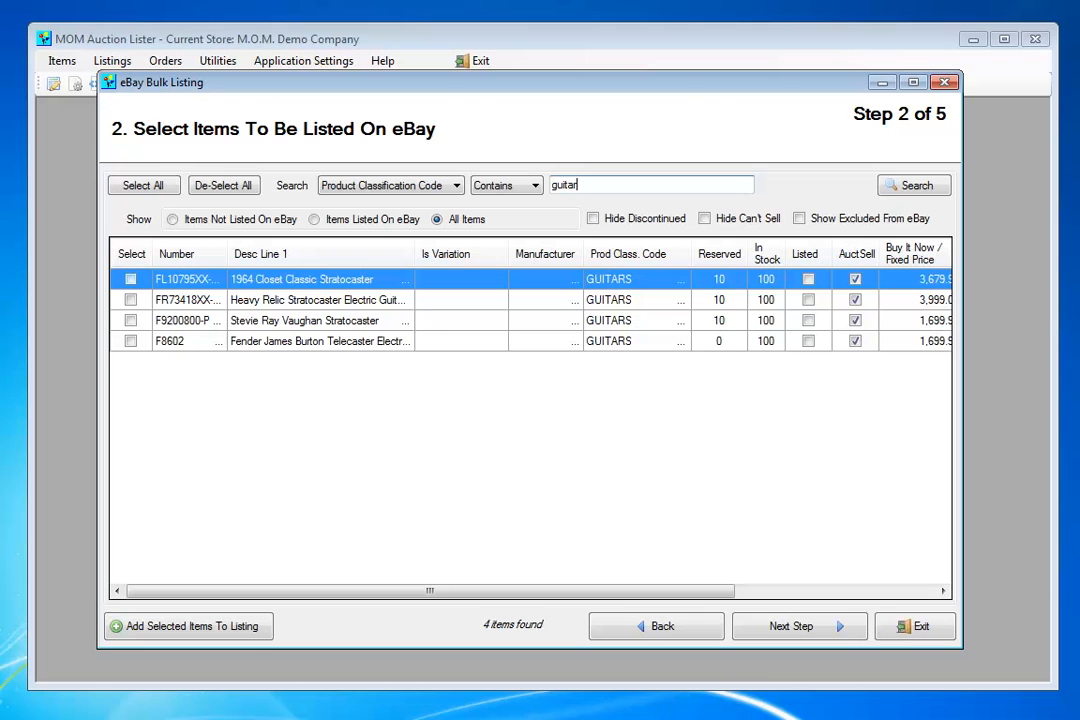
left_click(131, 279)
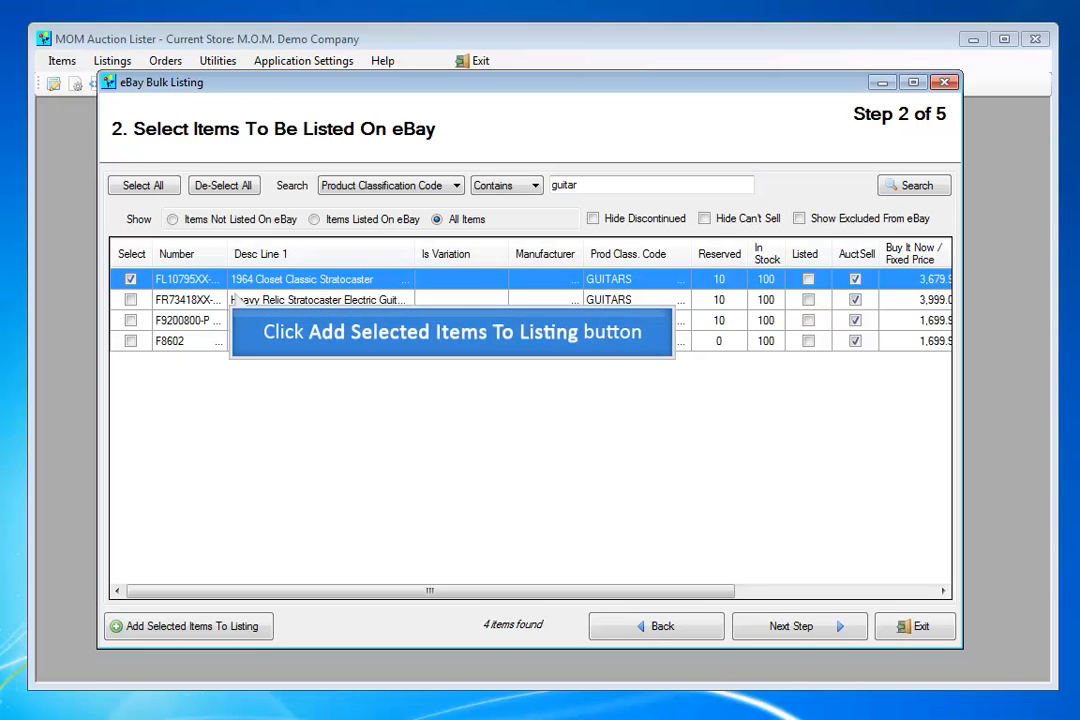
left_click(190, 626)
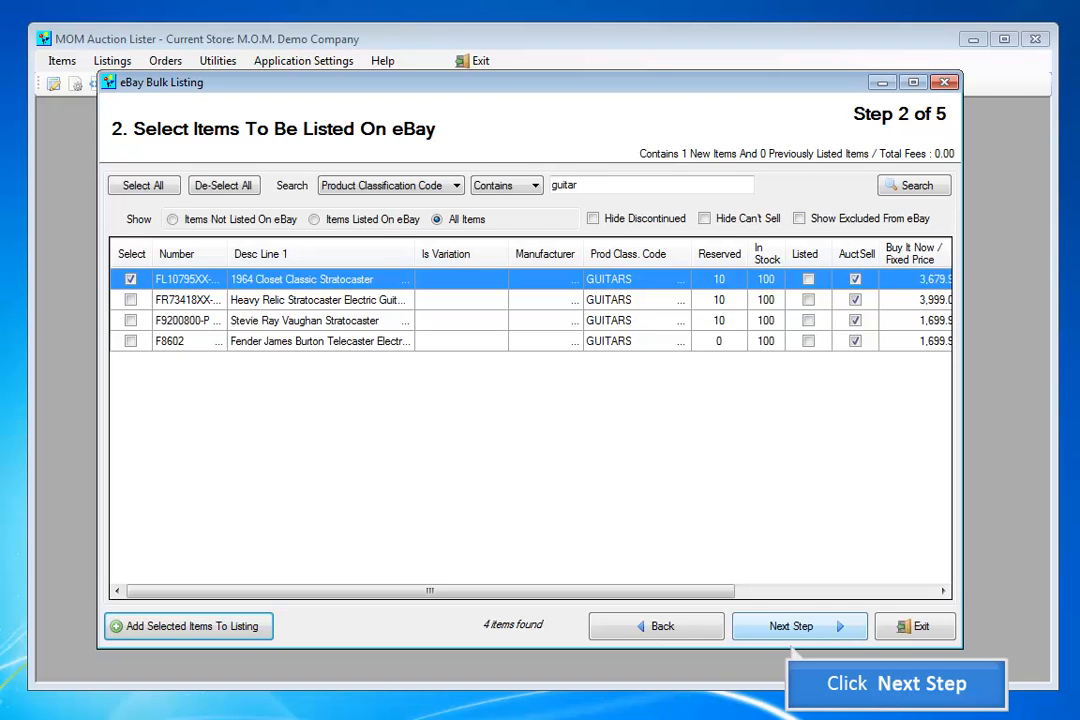
Skip the multi-variation and re-list stages, select the 1964 Closet Classic Stratocaster, and publish the listing to eBay.
left_click(791, 626)
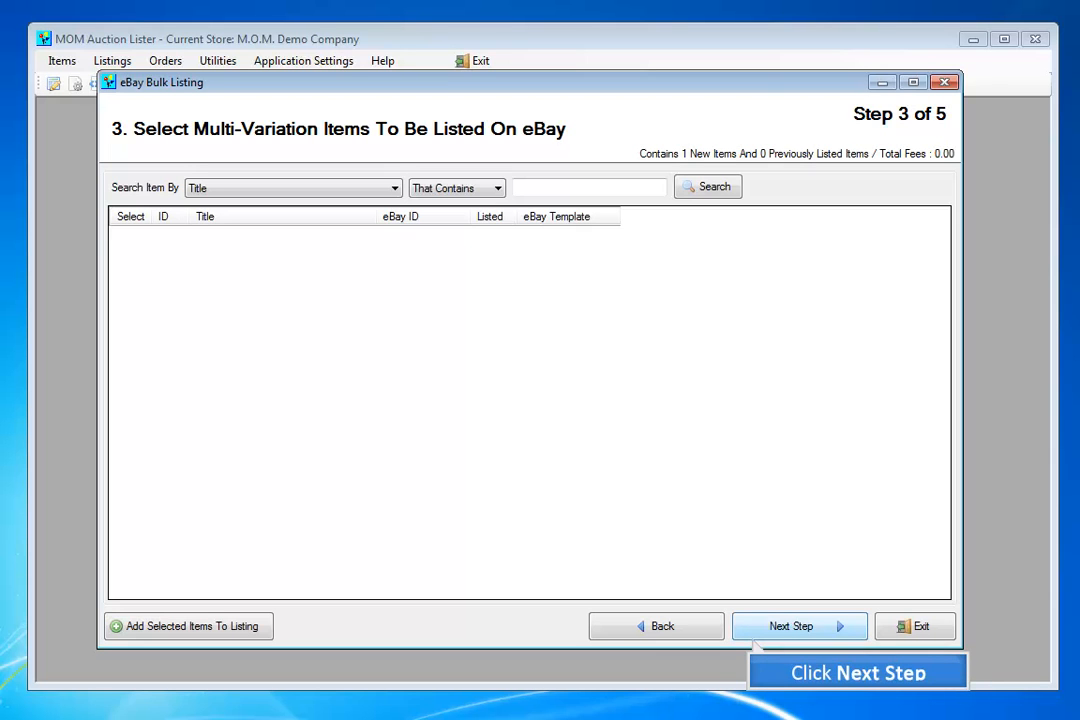
left_click(758, 636)
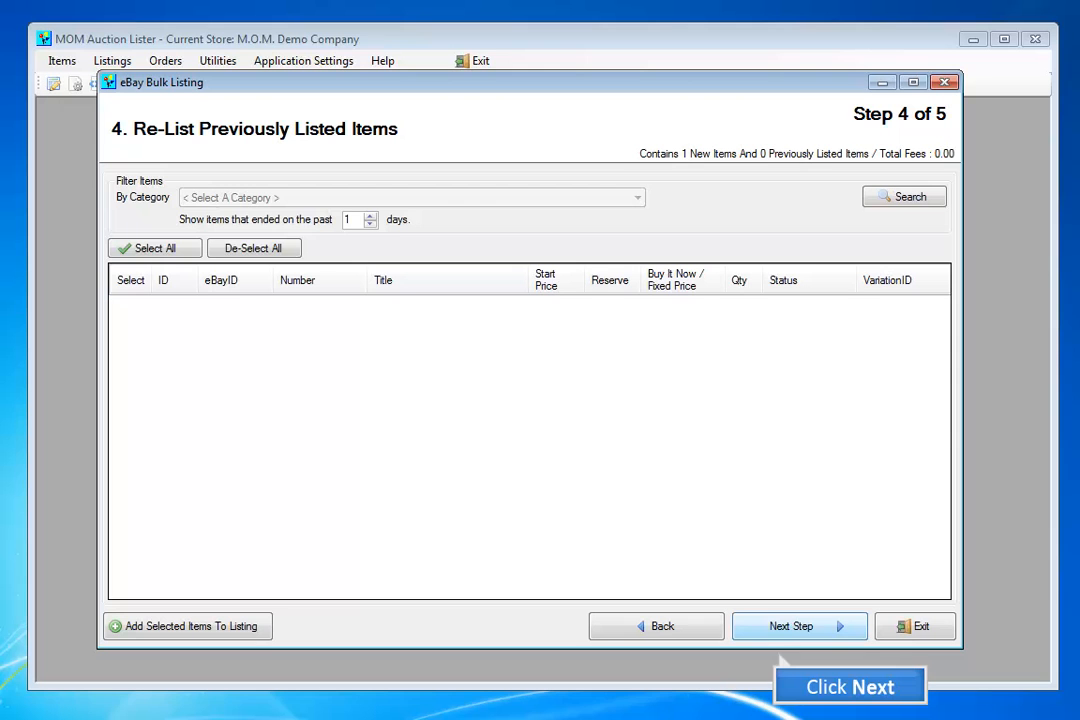
left_click(791, 626)
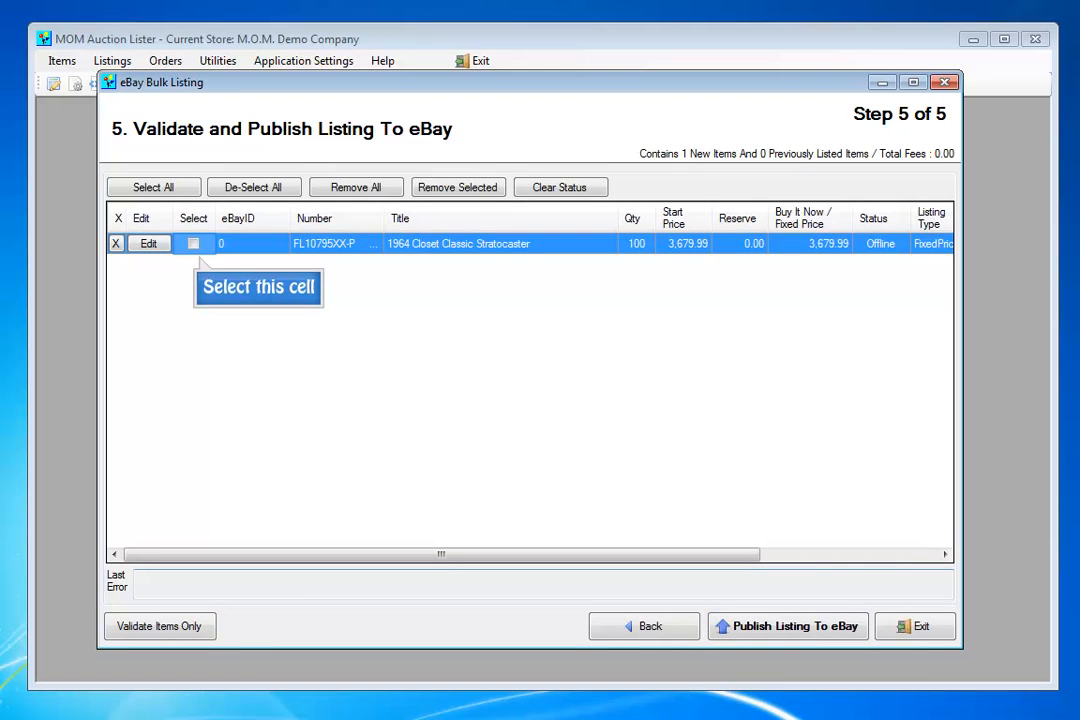
left_click(193, 244)
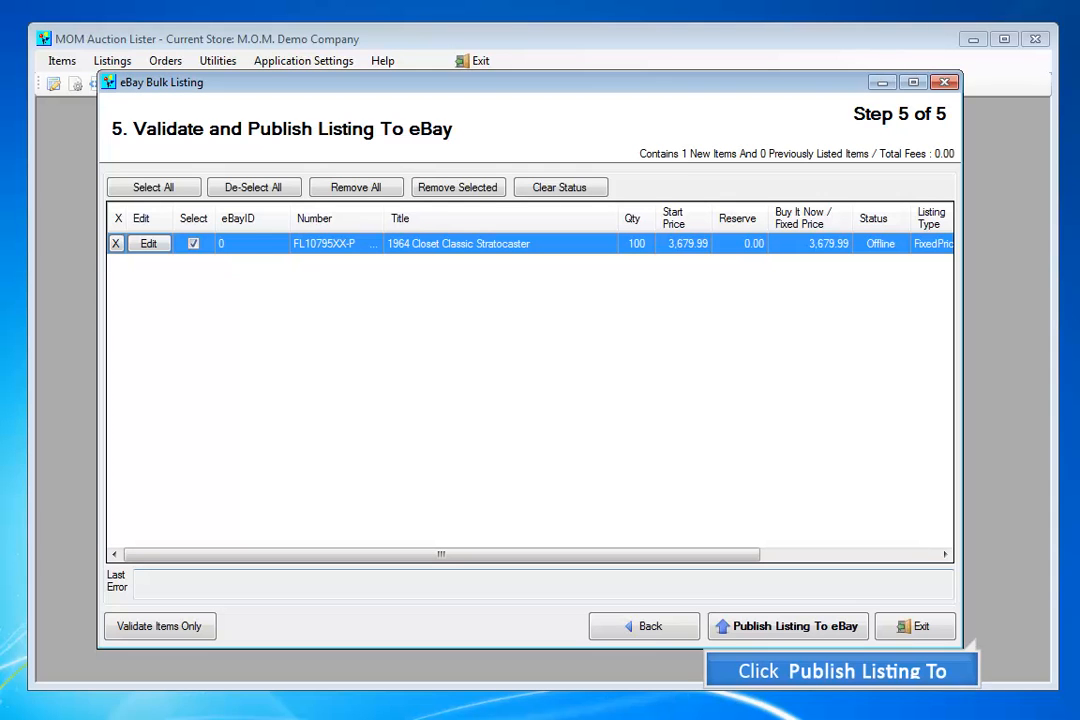
left_click(788, 626)
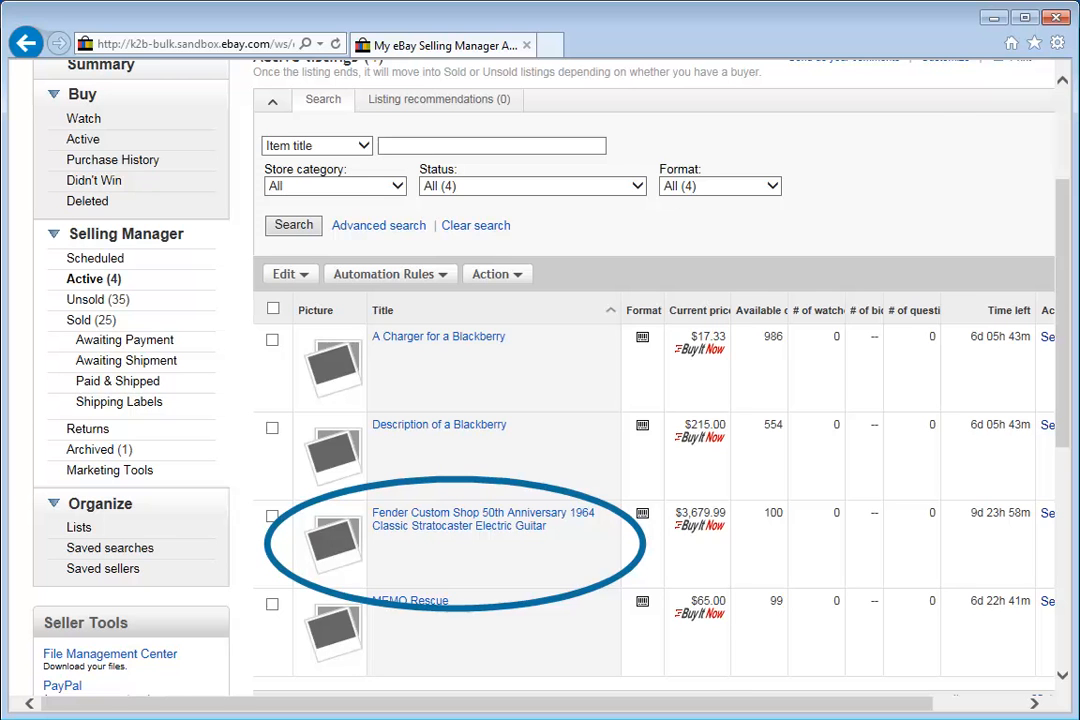
On the eBay sandbox, buy the listed Fender 1964 Stratocaster, logging in to PayPal with the account e-mail and password and confirming payment.
left_click(450, 518)
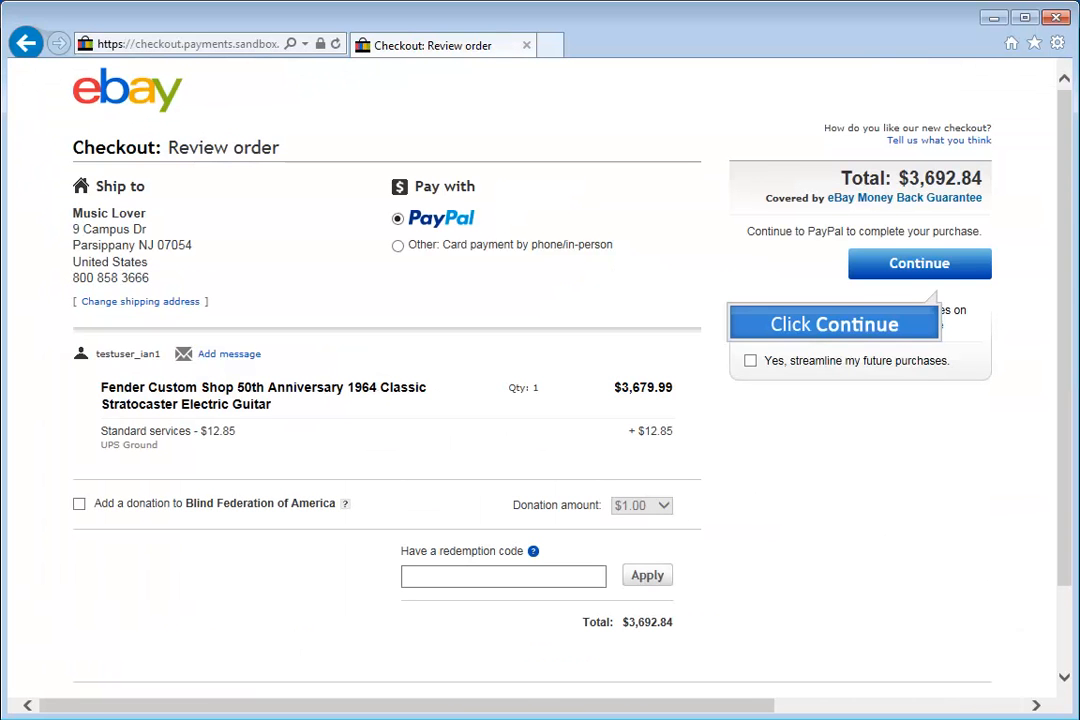
left_click(919, 263)
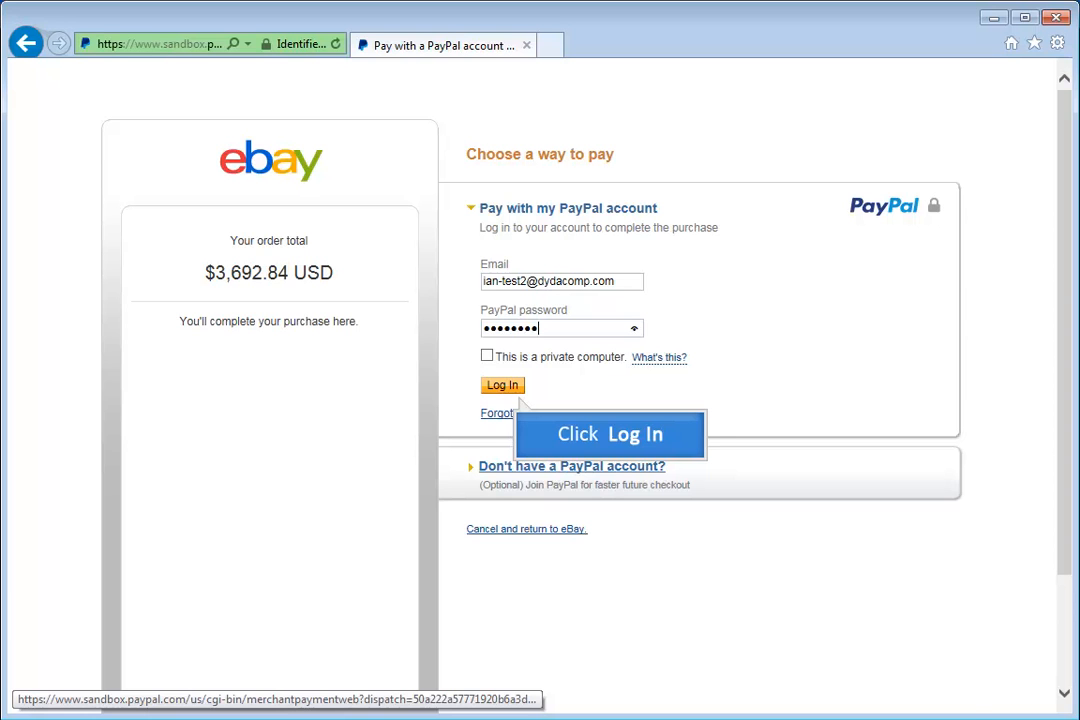
left_click(503, 386)
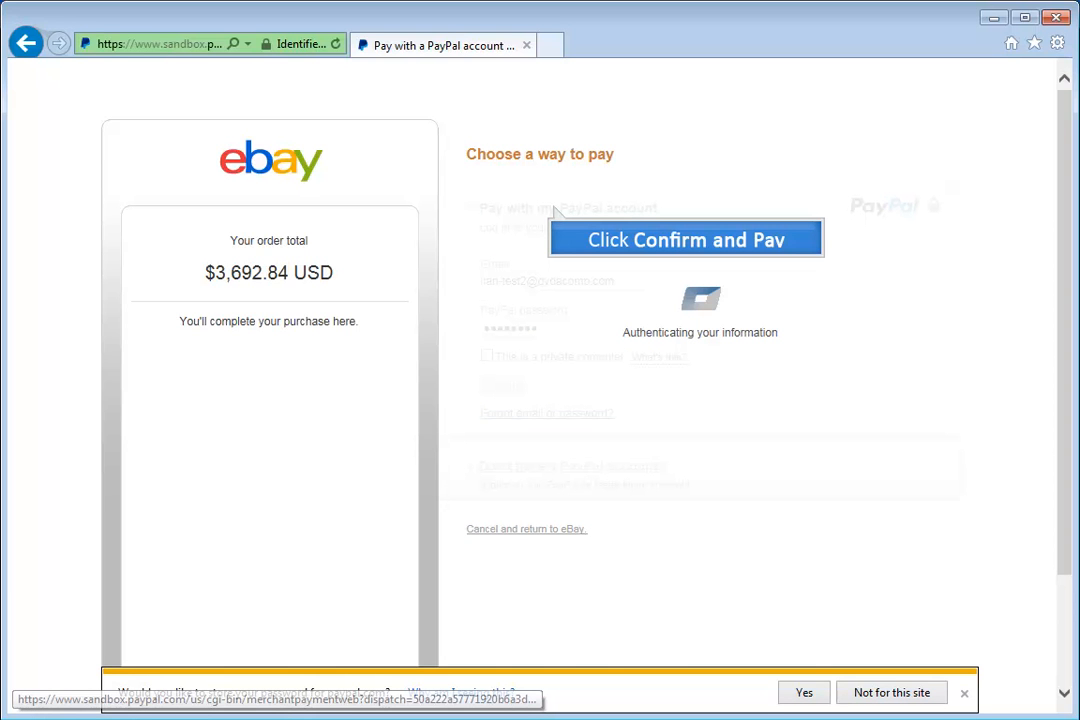
scroll(553, 210, "down", 3)
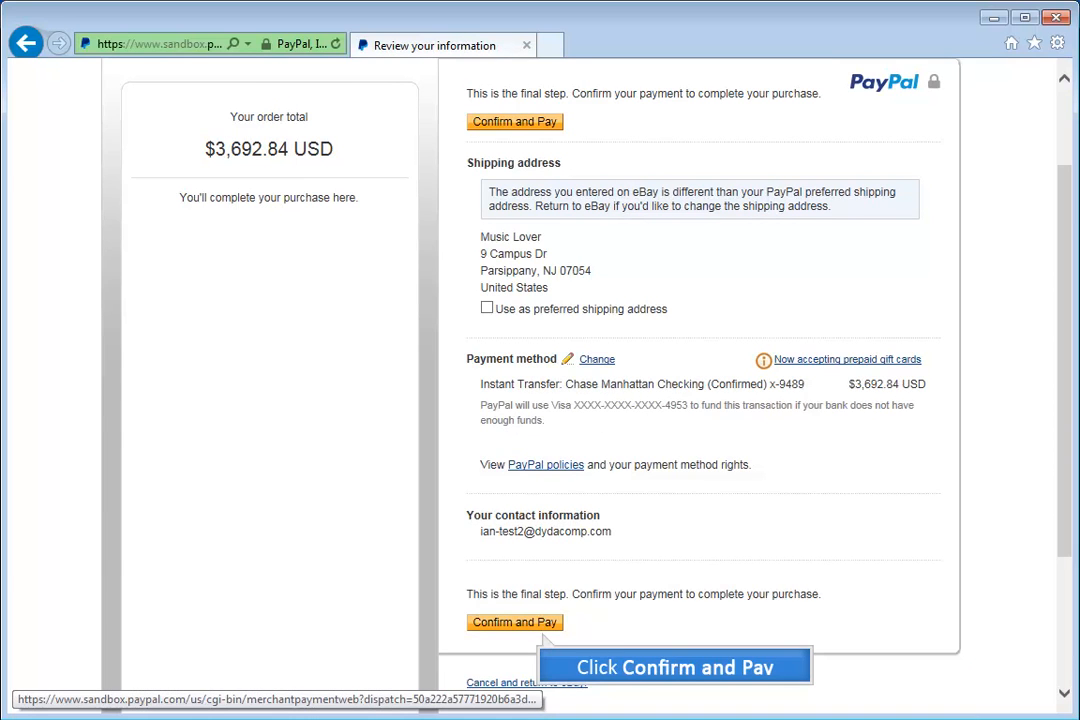
left_click(545, 630)
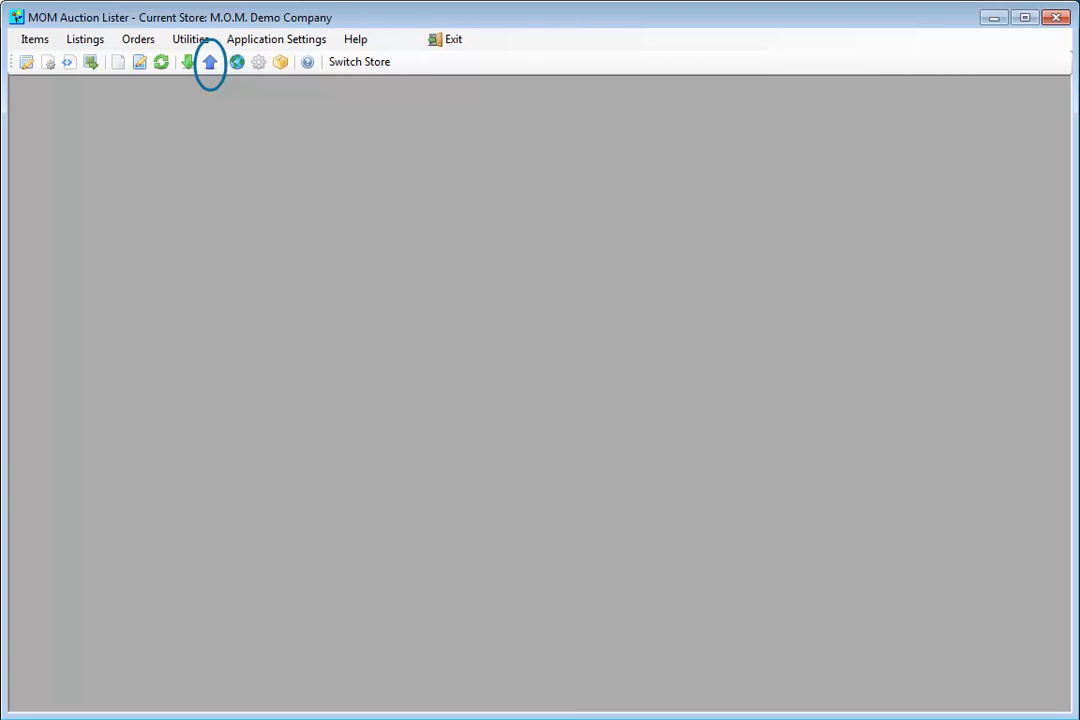
In M.O.M. Auction Lister, upload the order's shipping and tracking information to eBay.
left_click(210, 62)
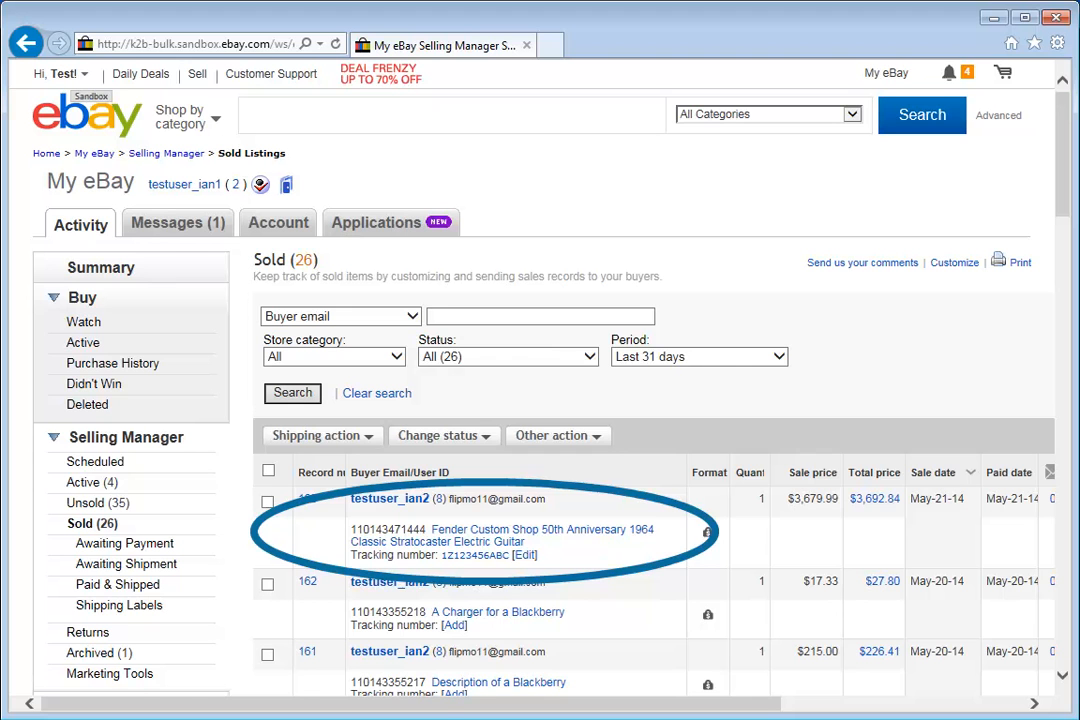
On eBay, view the sold Stratocaster's listing and check the payment, shipping and tracking details in its sales record.
left_click(548, 535)
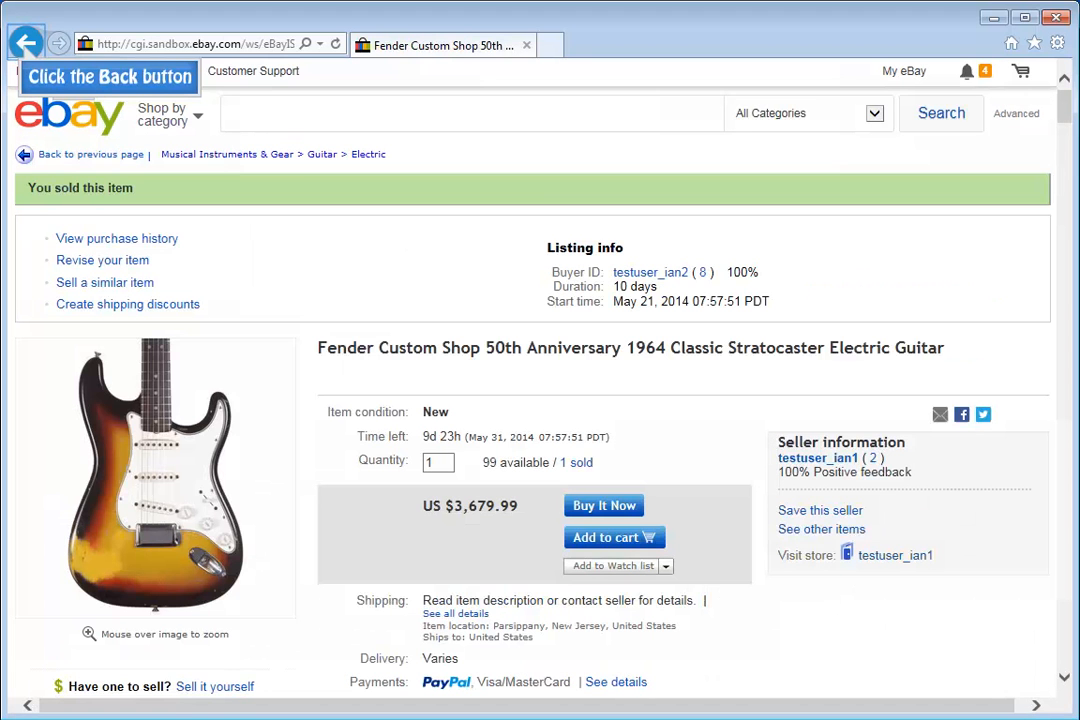
left_click(26, 43)
left_click_drag(1070, 222, 1047, 501)
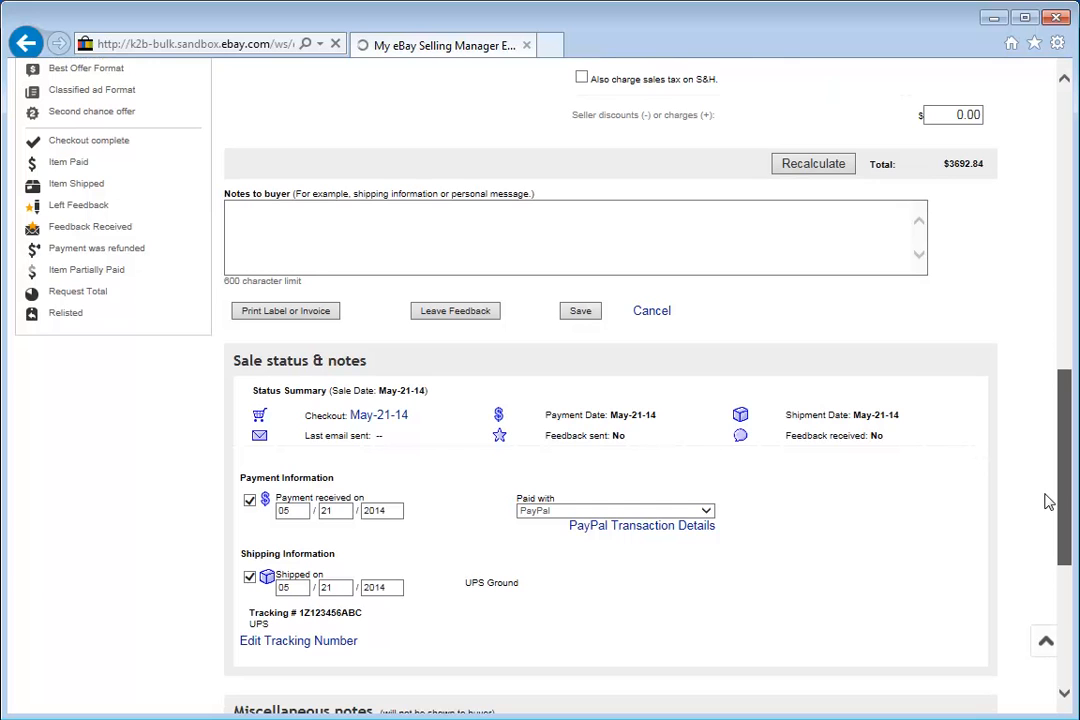